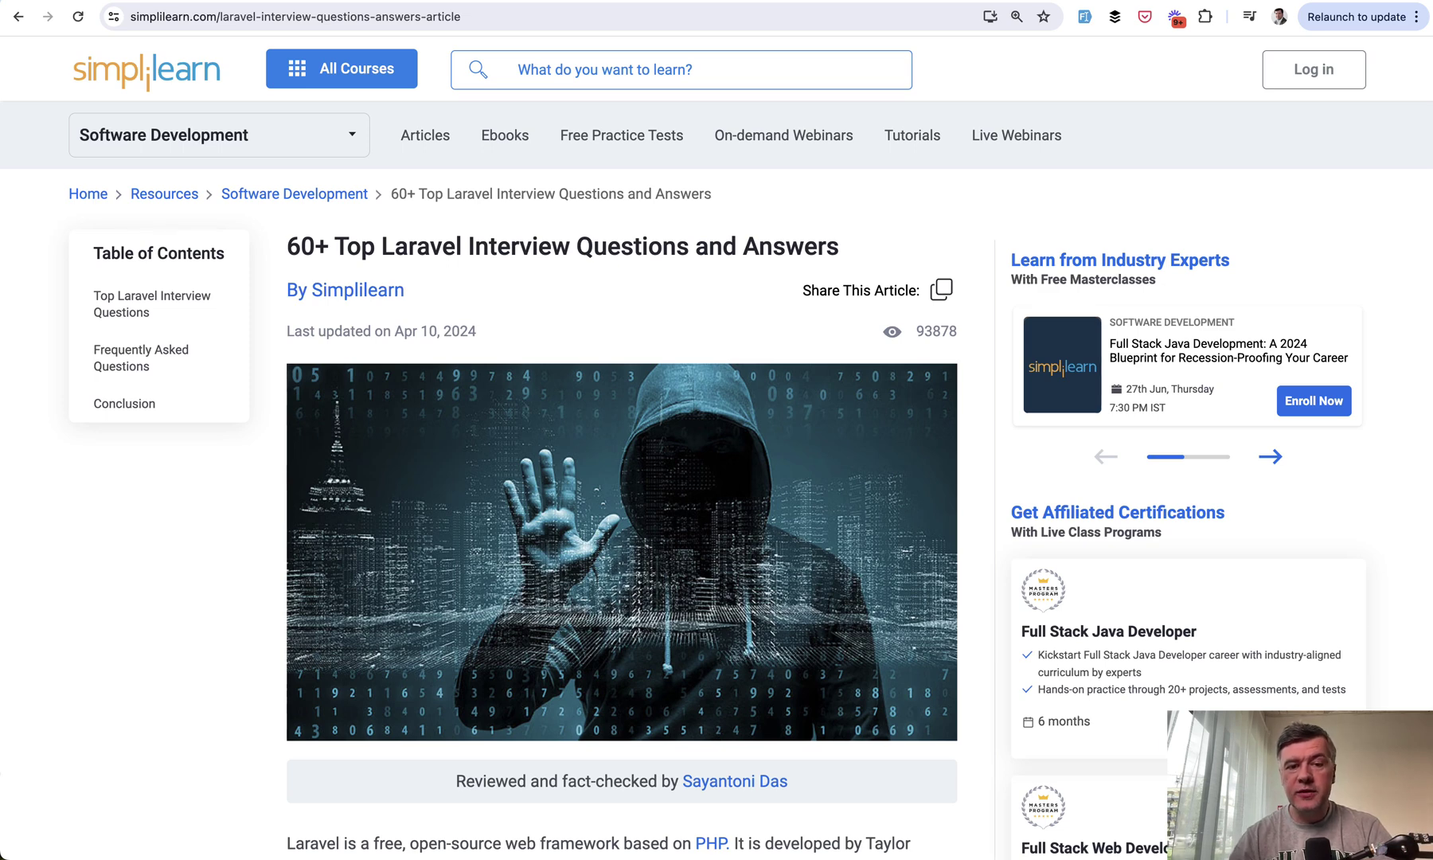
scroll(623, 504, down, 2)
scroll(623, 504, down, 3)
scroll(622, 504, down, 4)
scroll(622, 504, down, 2)
scroll(623, 448, down, 1)
scroll(623, 449, down, 1)
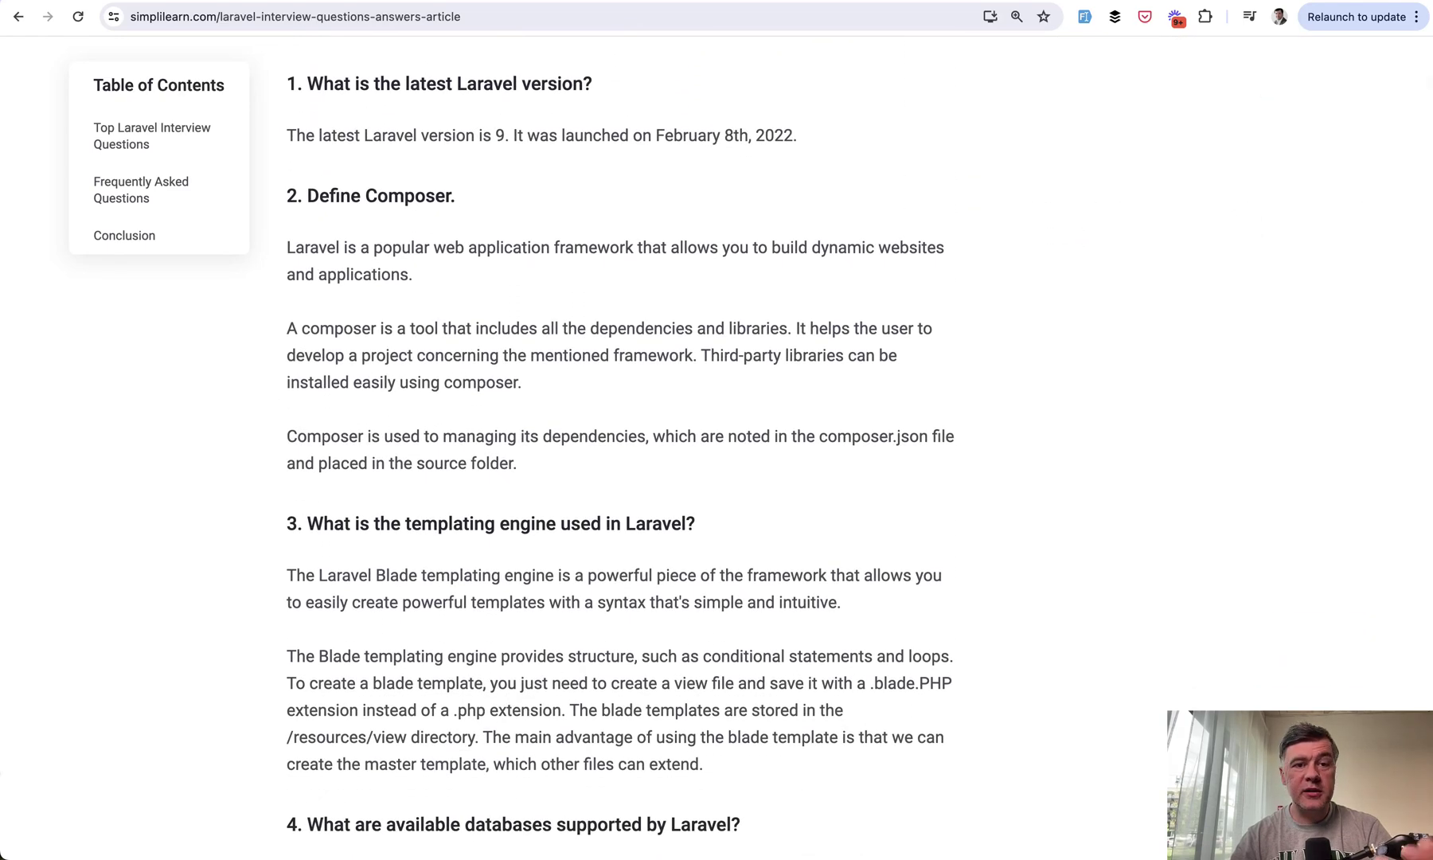
scroll(623, 447, down, 1)
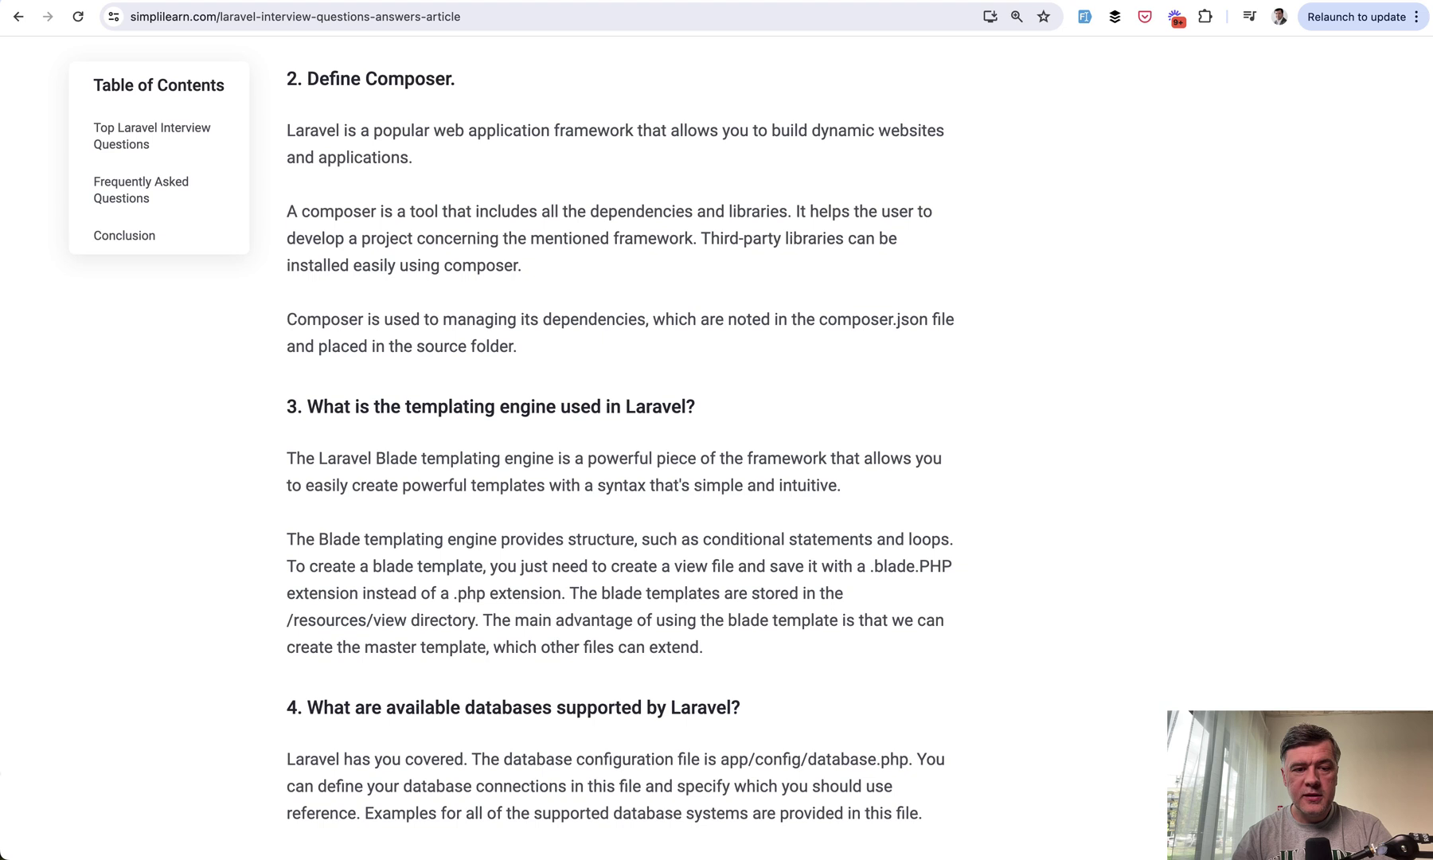
scroll(623, 448, down, 1)
scroll(623, 448, down, 1)
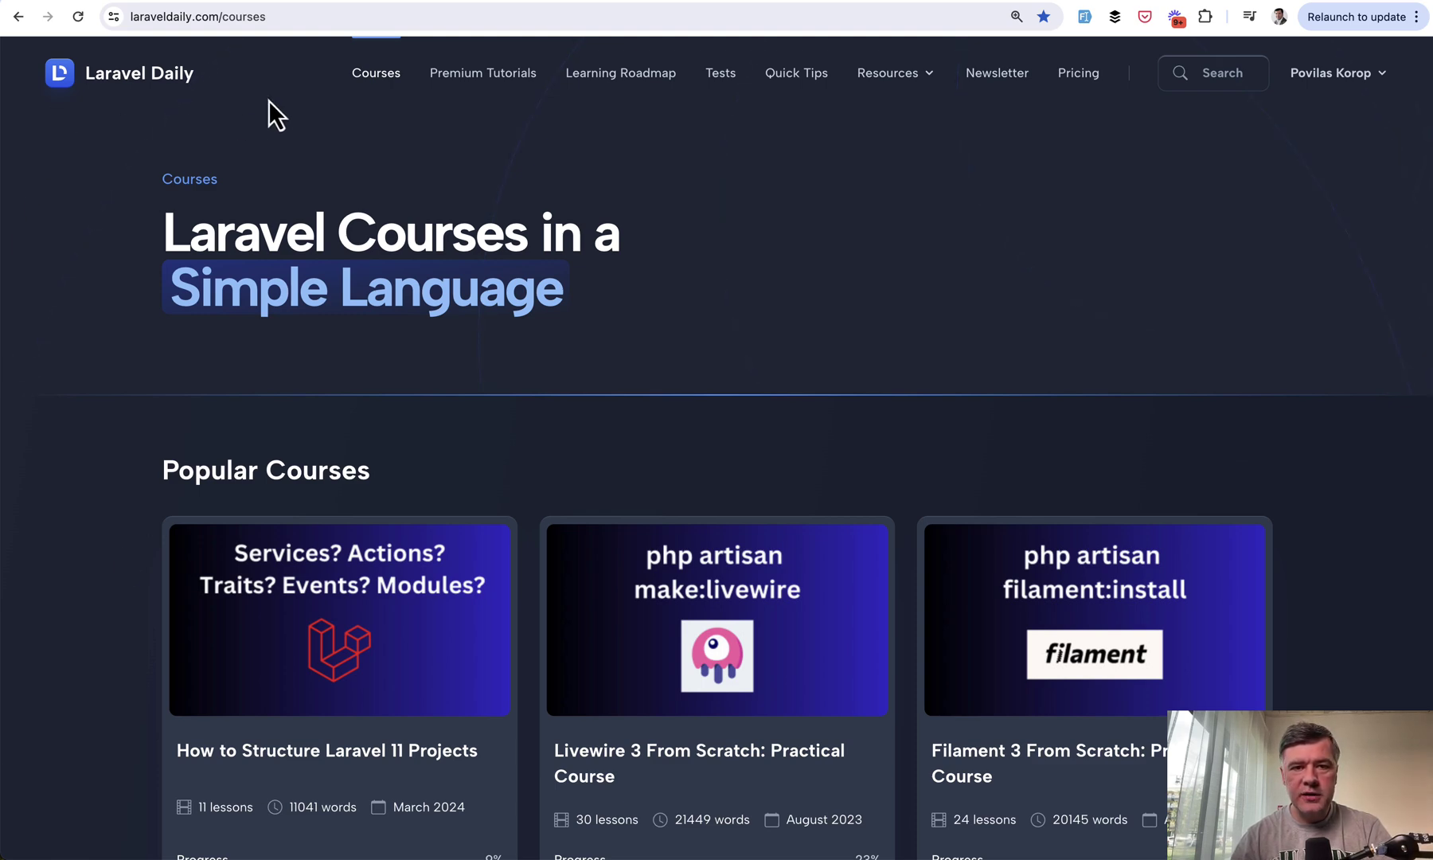
Open Laravel Daily's Tests page, then the free Basic Laravel Knowledge test's GitHub repository
click(723, 78)
scroll(79, 530, down, 1)
scroll(79, 531, down, 3)
scroll(78, 530, down, 2)
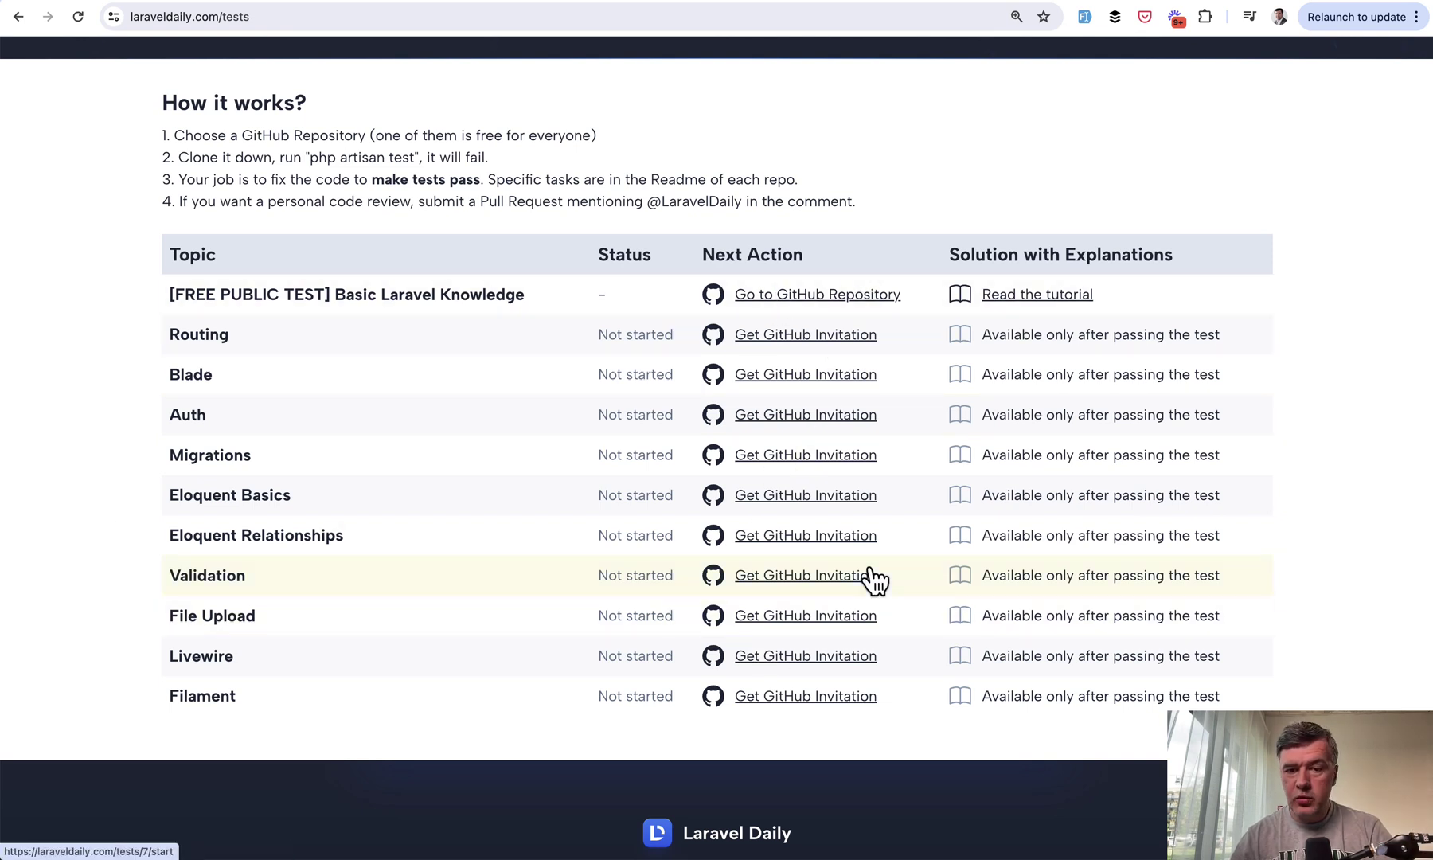
click(780, 298)
scroll(436, 519, down, 10)
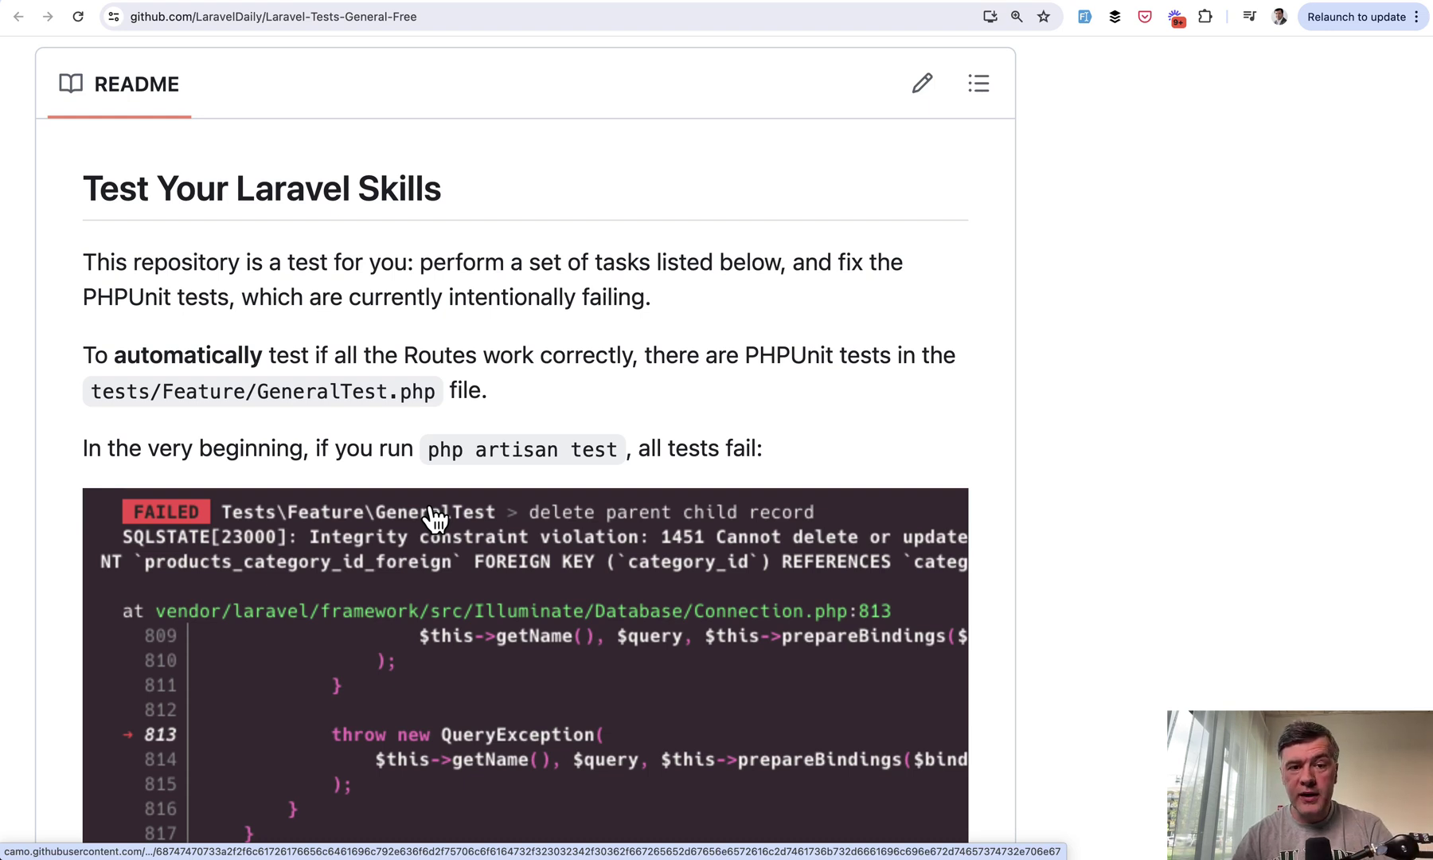
scroll(435, 518, down, 1)
scroll(435, 518, down, 1)
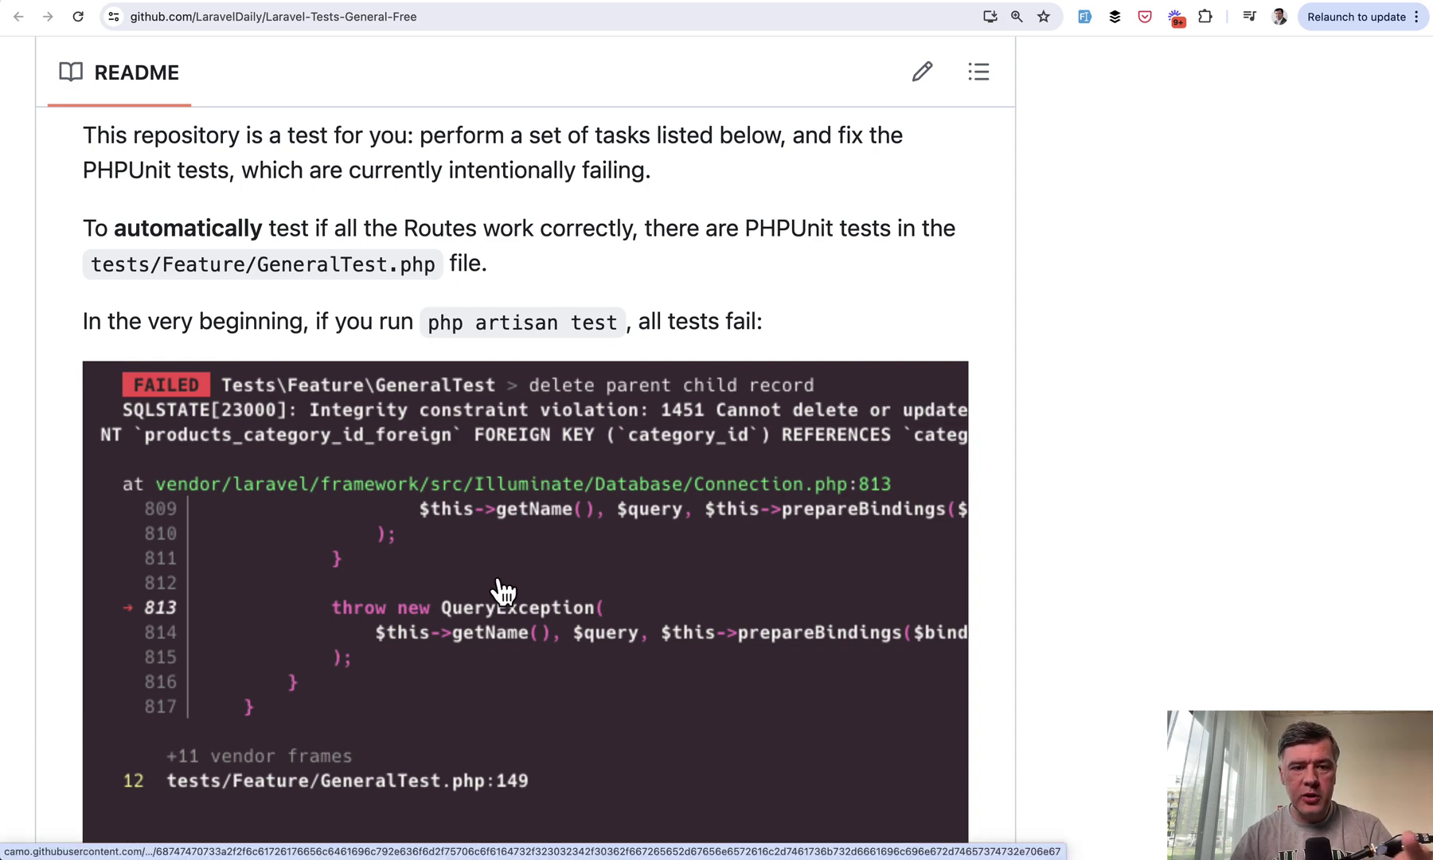
scroll(500, 591, down, 2)
scroll(501, 590, down, 2)
scroll(500, 591, down, 1)
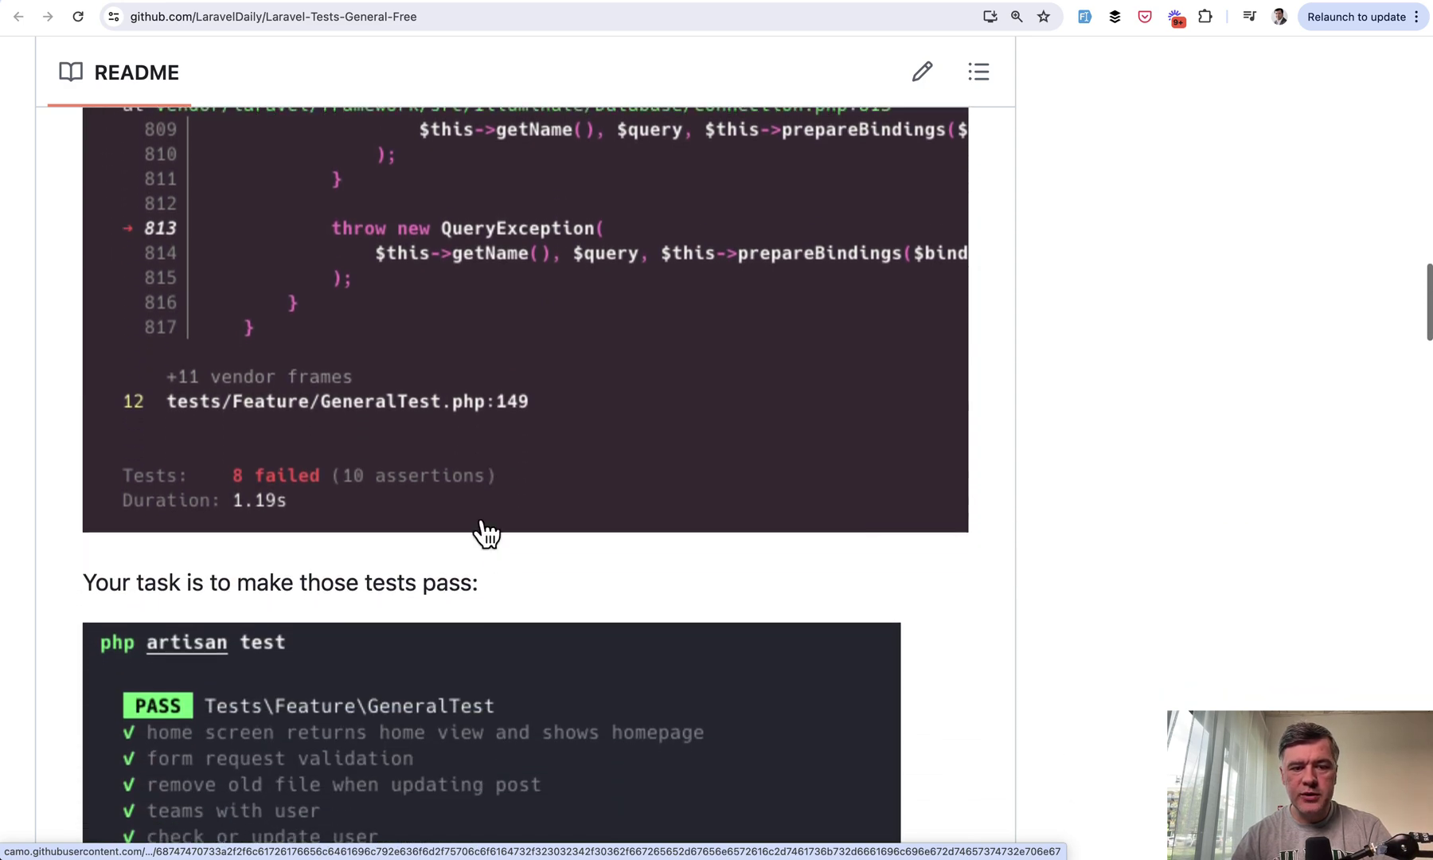
scroll(555, 598, down, 1)
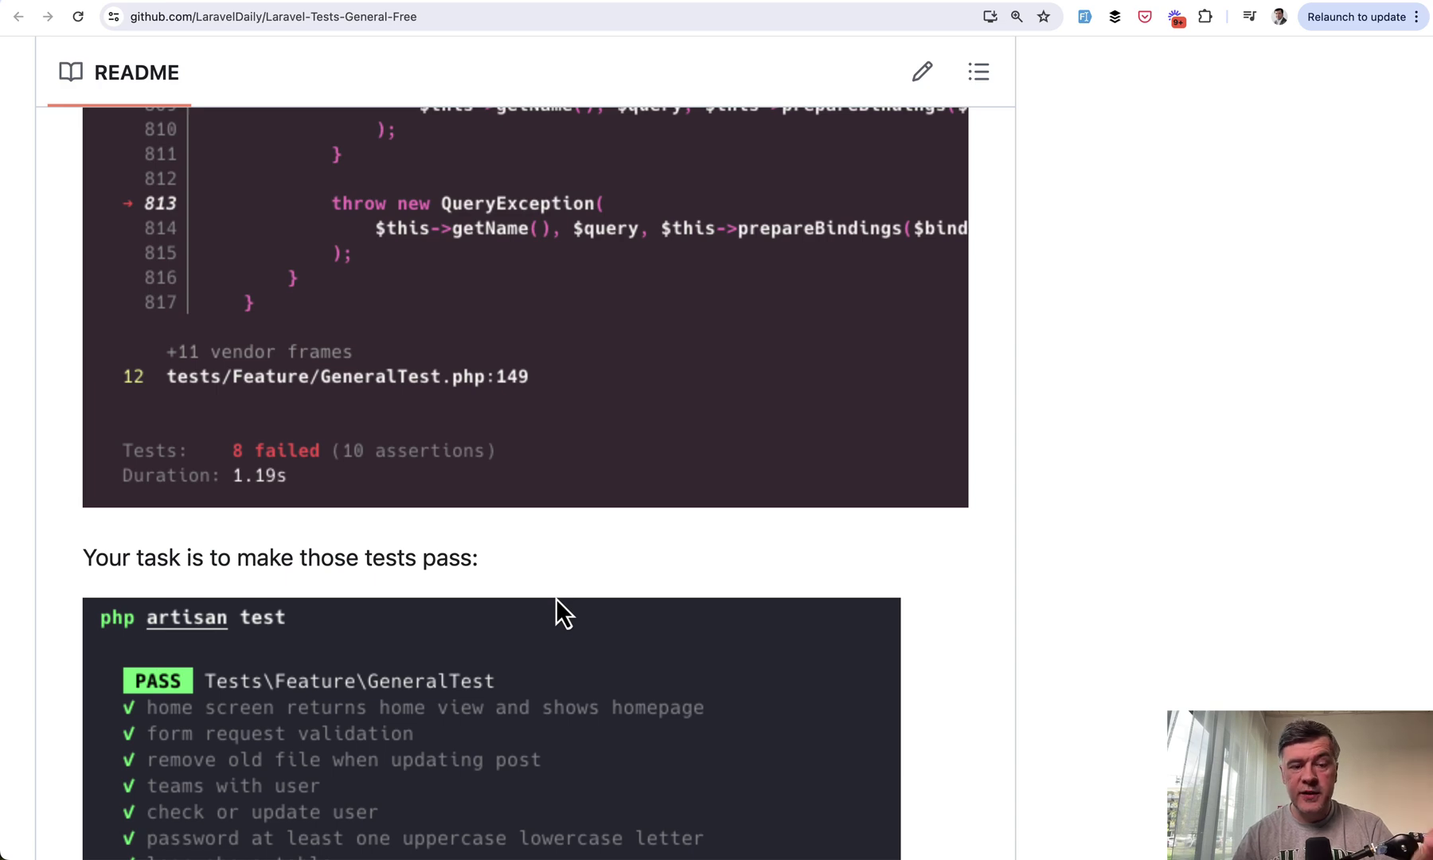
scroll(555, 598, down, 3)
scroll(562, 610, down, 1)
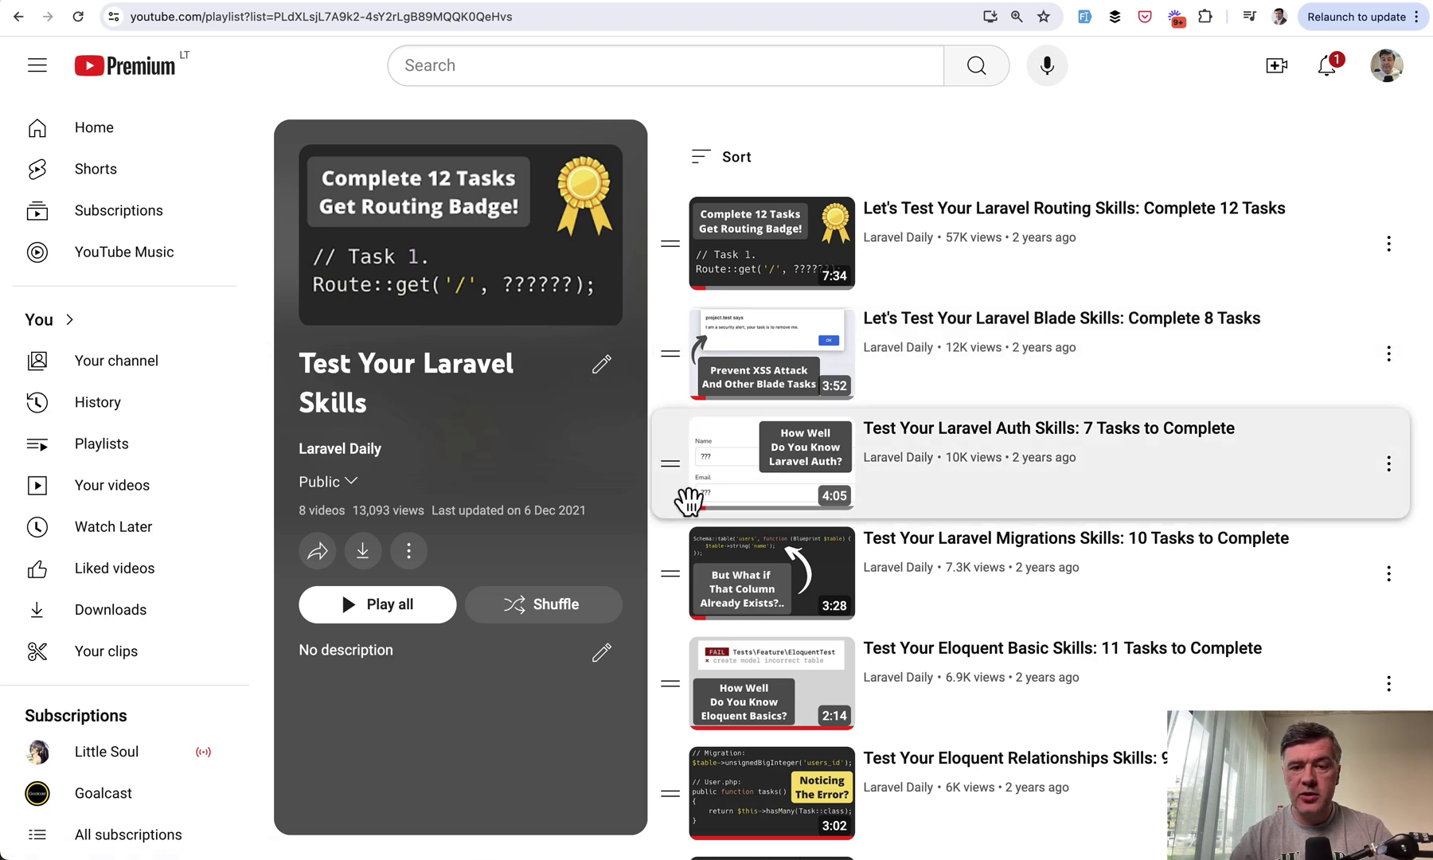
scroll(951, 477, down, 1)
scroll(952, 476, down, 2)
scroll(952, 469, down, 2)
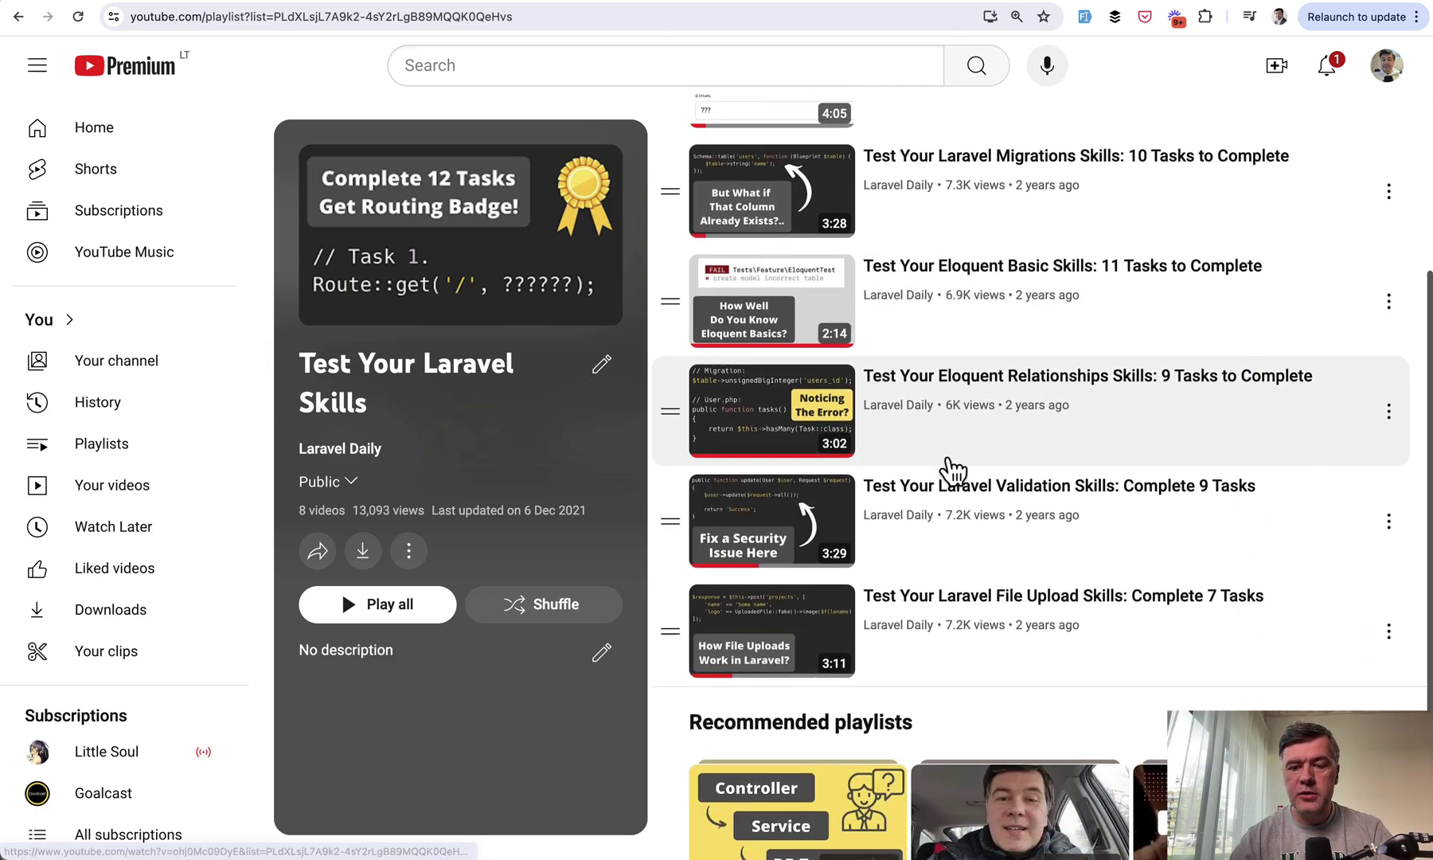
scroll(951, 470, up, 5)
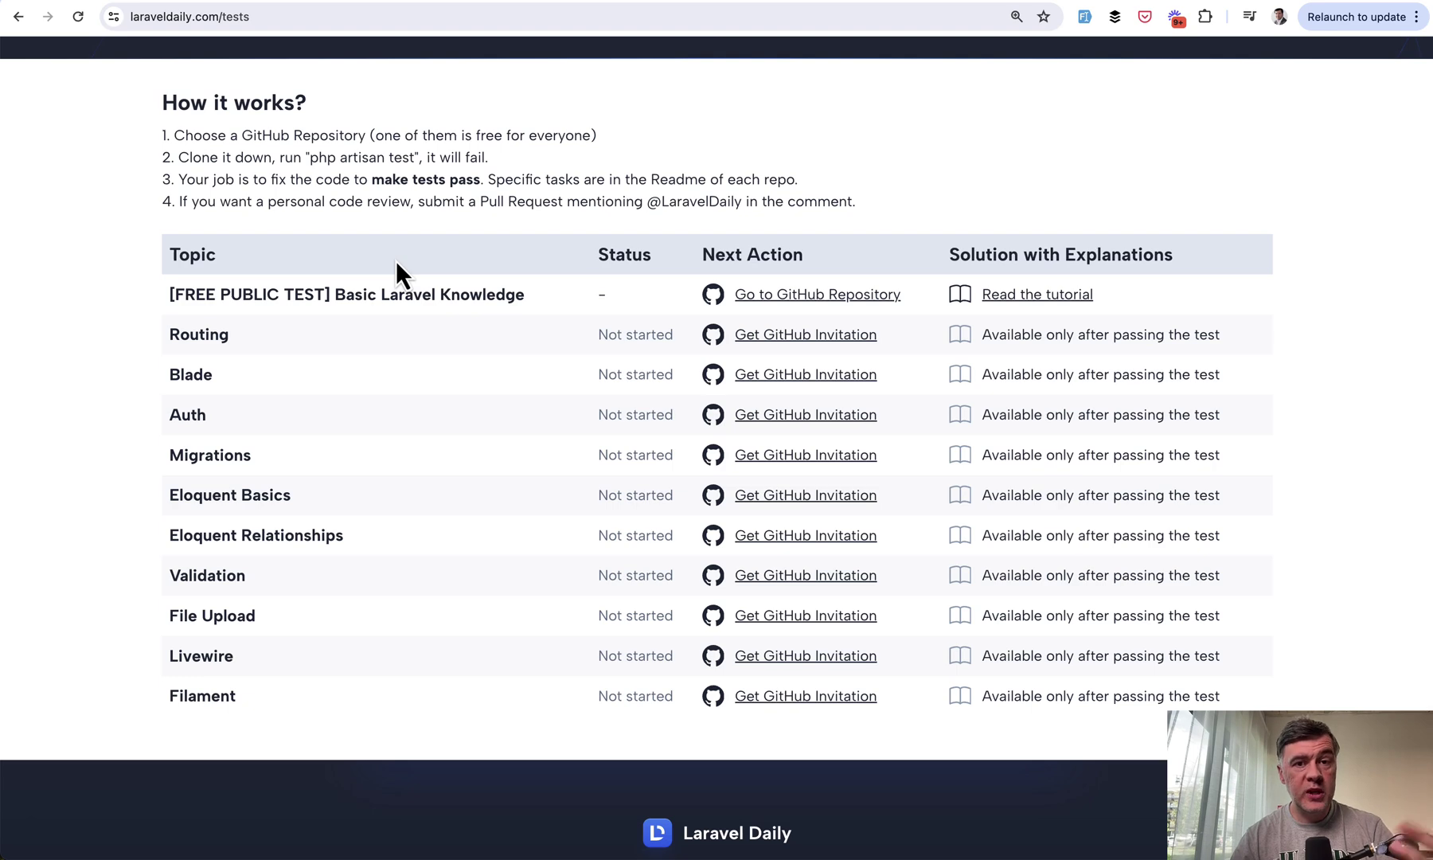
click(1018, 296)
scroll(476, 581, down, 5)
scroll(476, 582, down, 5)
scroll(476, 583, down, 5)
scroll(476, 582, up, 15)
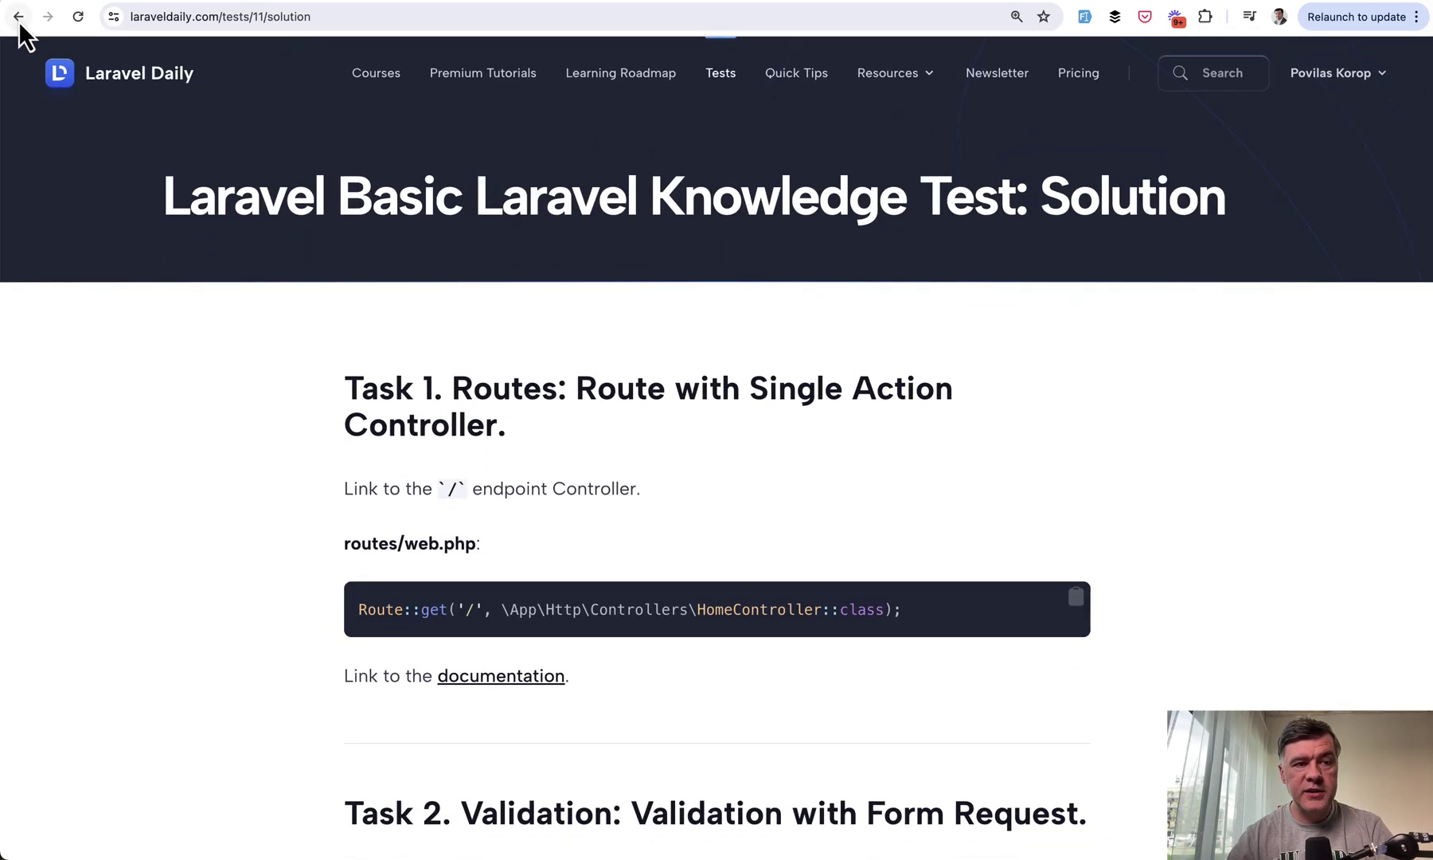
click(18, 17)
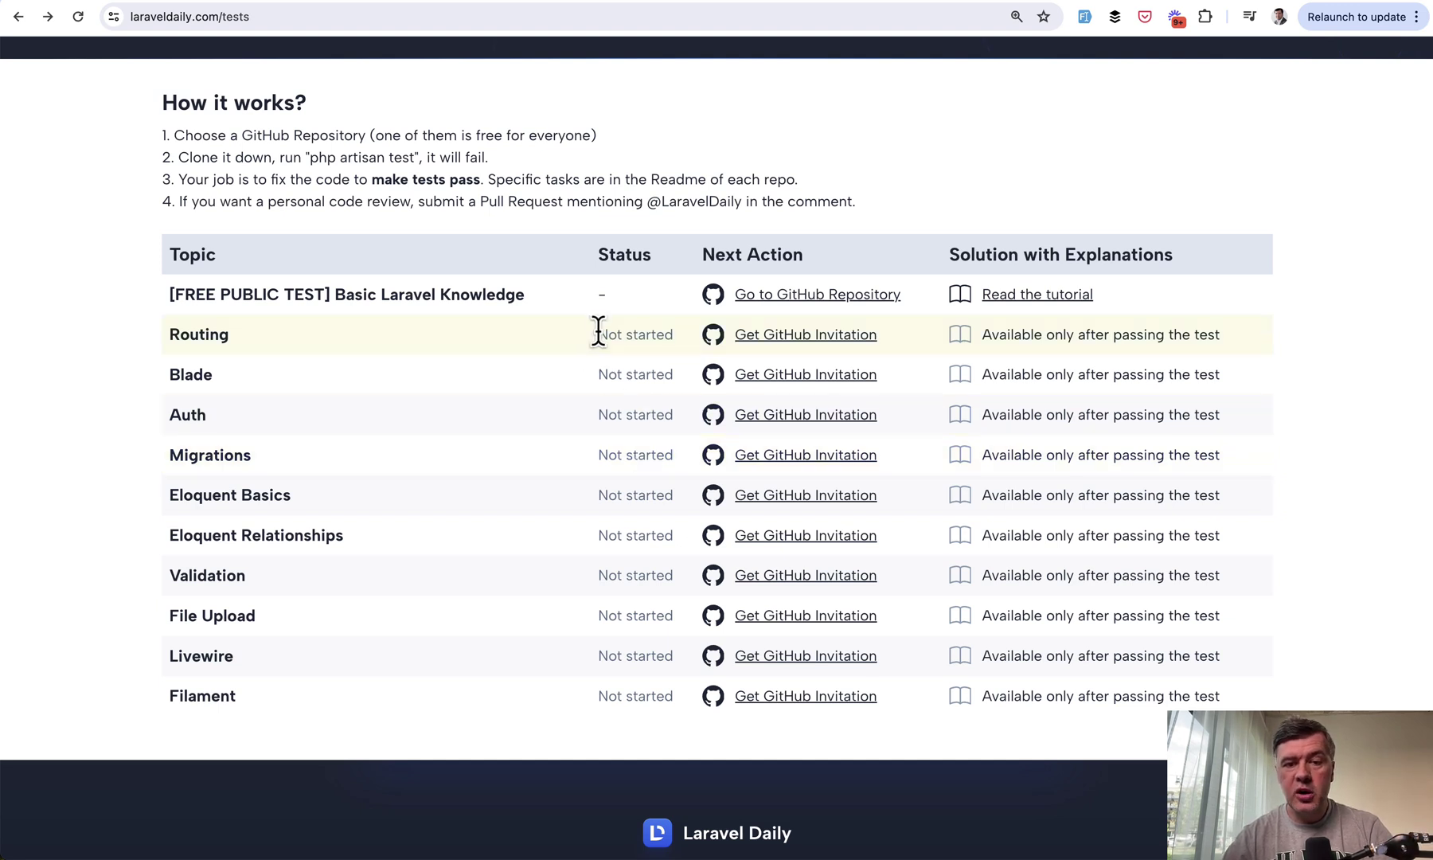
Highlight Routing's 'Not started' status and the Livewire and Filament topics in the tests table
drag(598, 331, 665, 332)
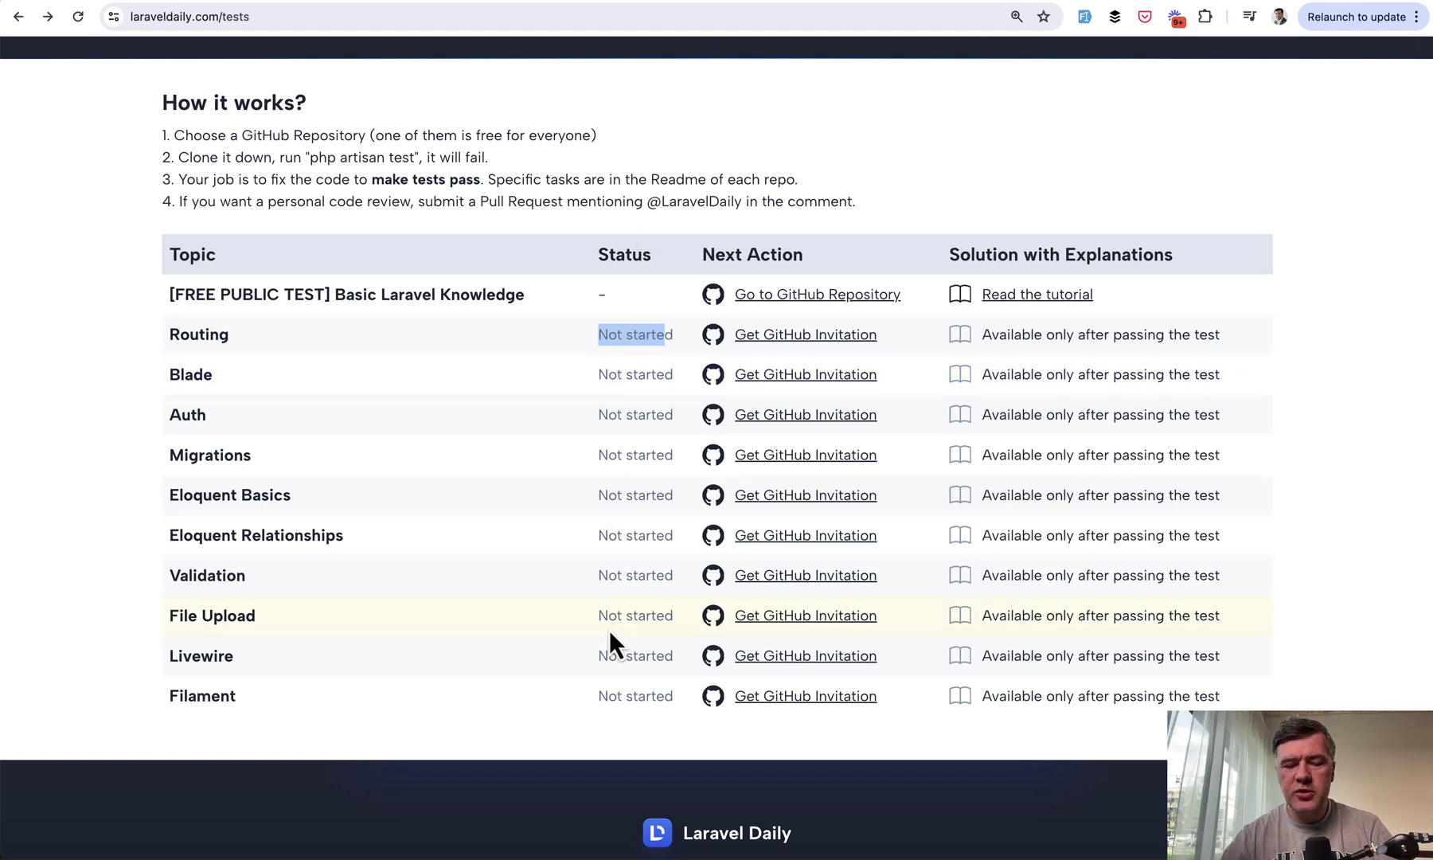
scroll(609, 640, down, 1)
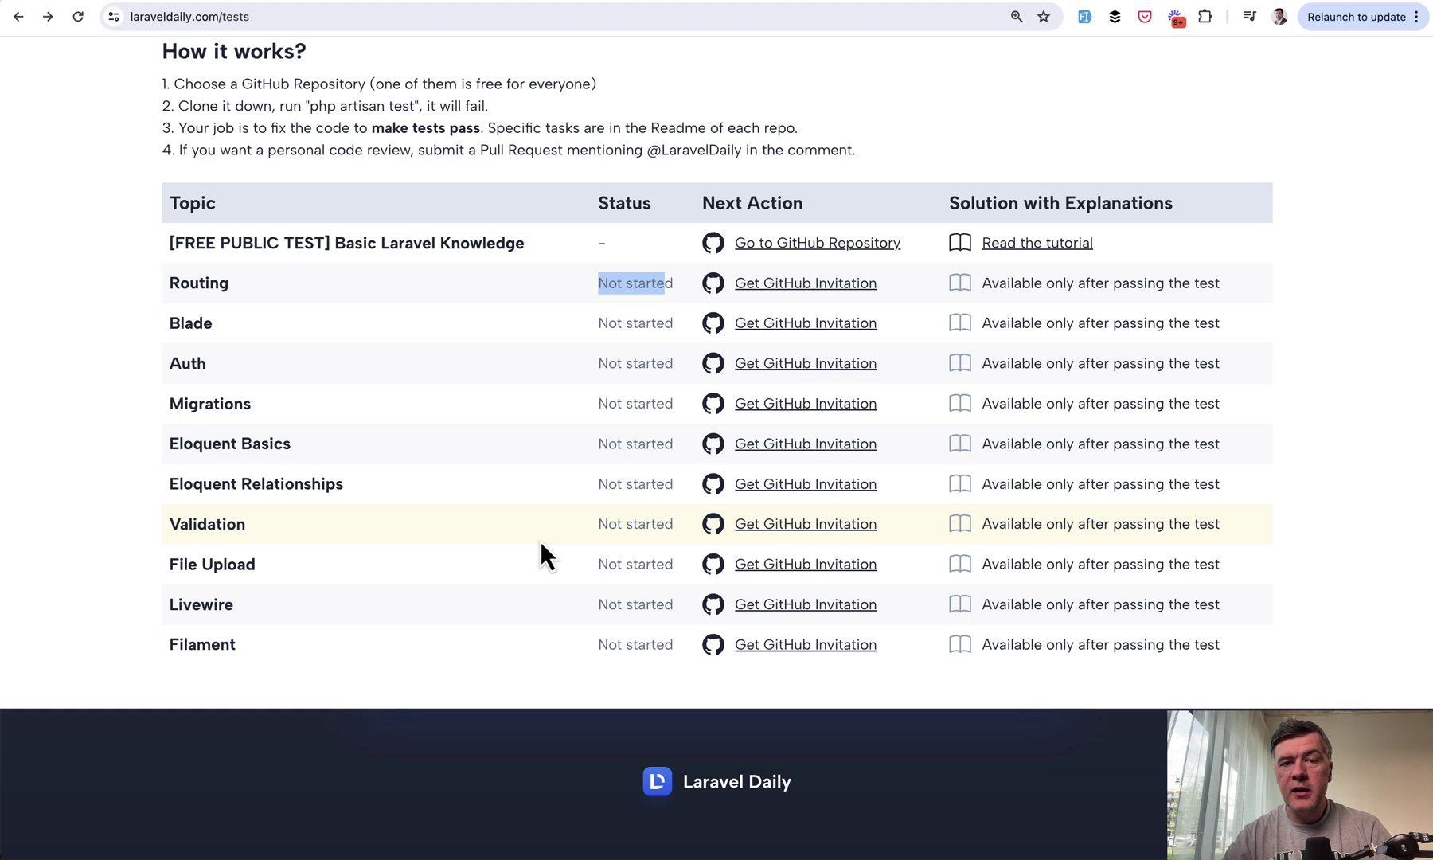
scroll(542, 555, down, 2)
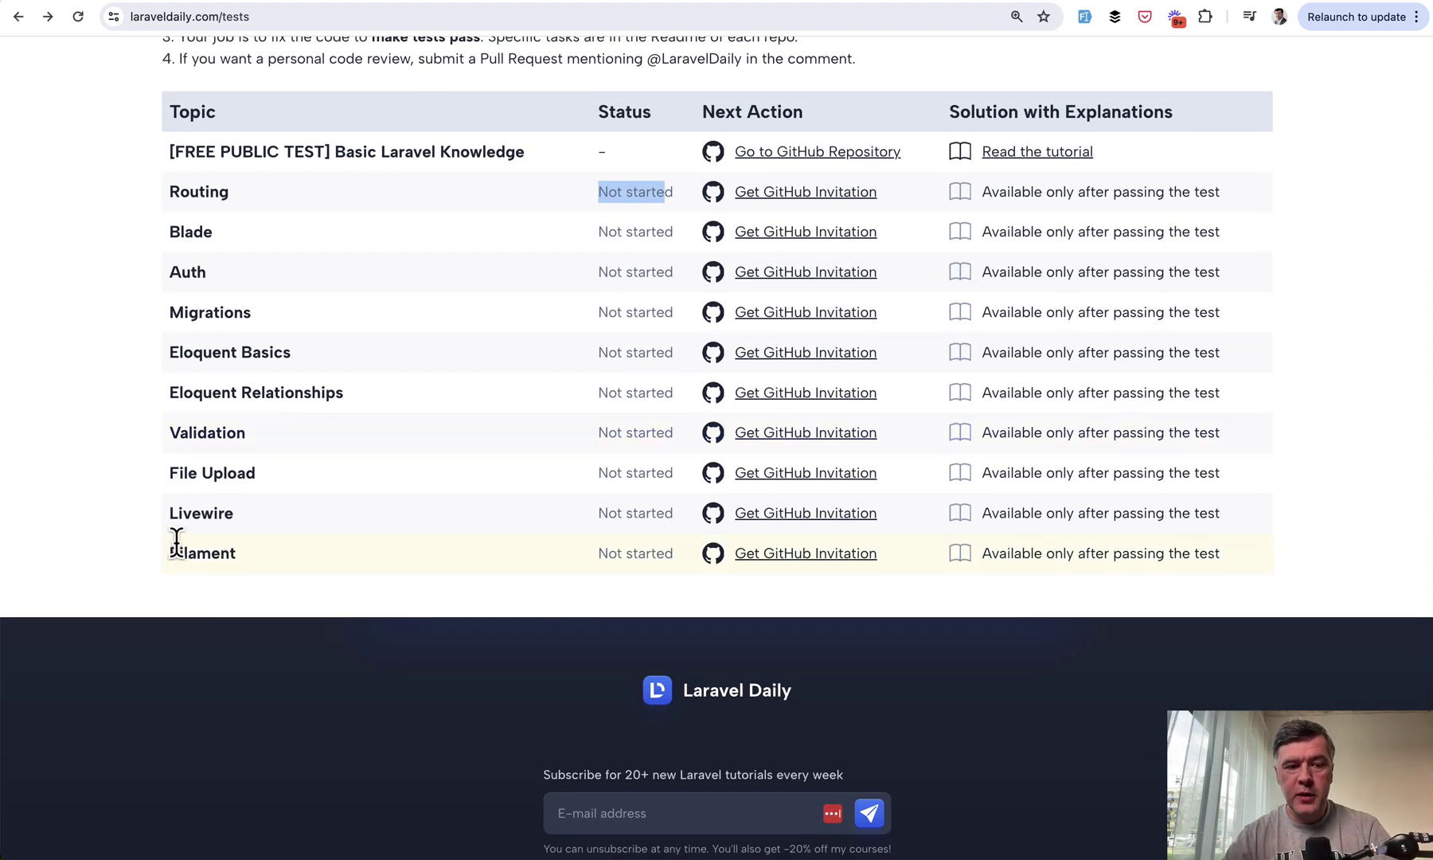
drag(167, 513, 288, 569)
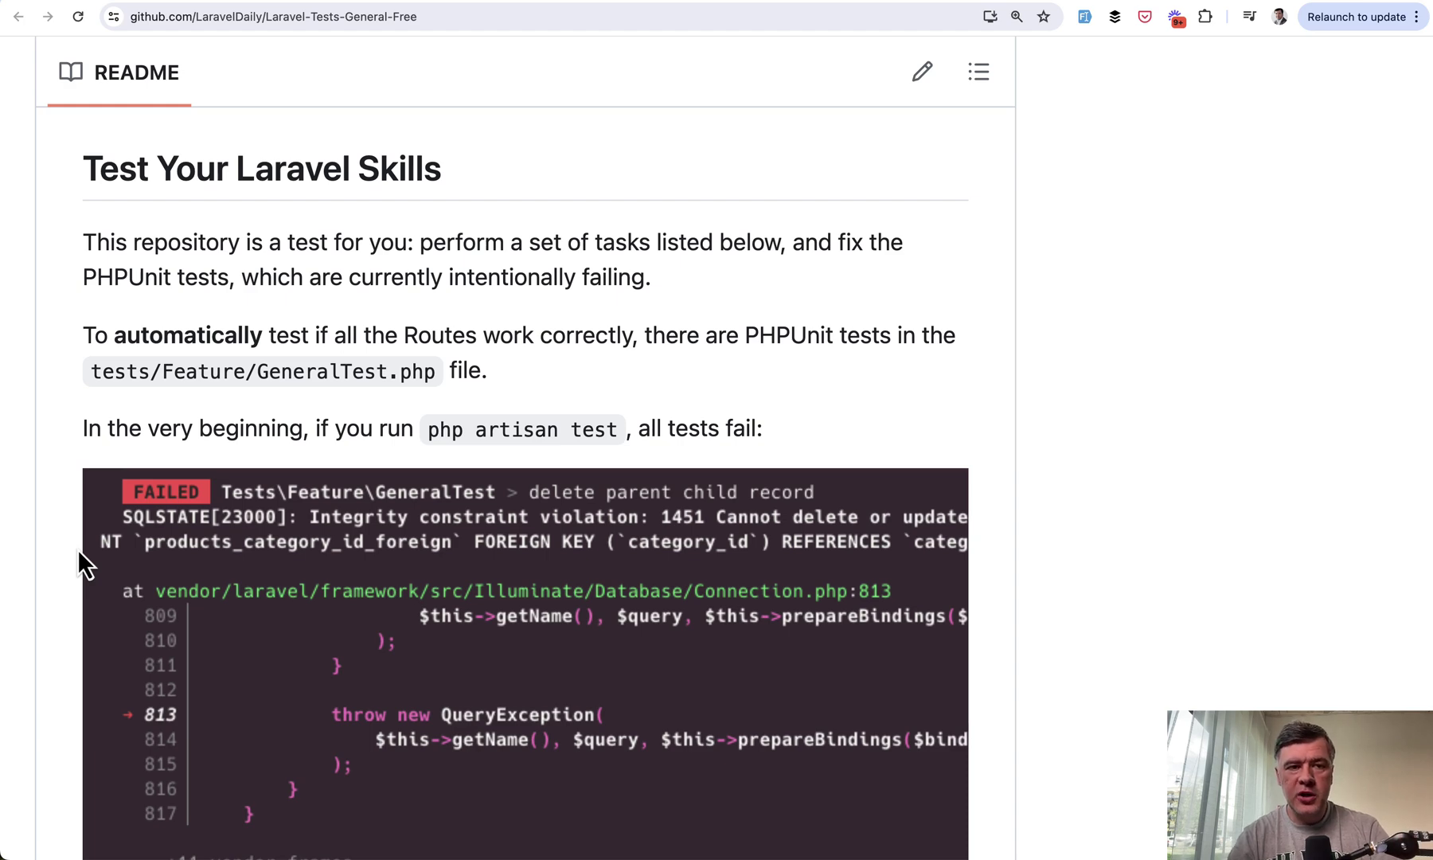
scroll(78, 550, up, 1)
scroll(77, 549, up, 2)
scroll(78, 548, up, 2)
scroll(77, 549, down, 2)
scroll(78, 549, down, 1)
scroll(77, 548, down, 2)
scroll(77, 549, down, 1)
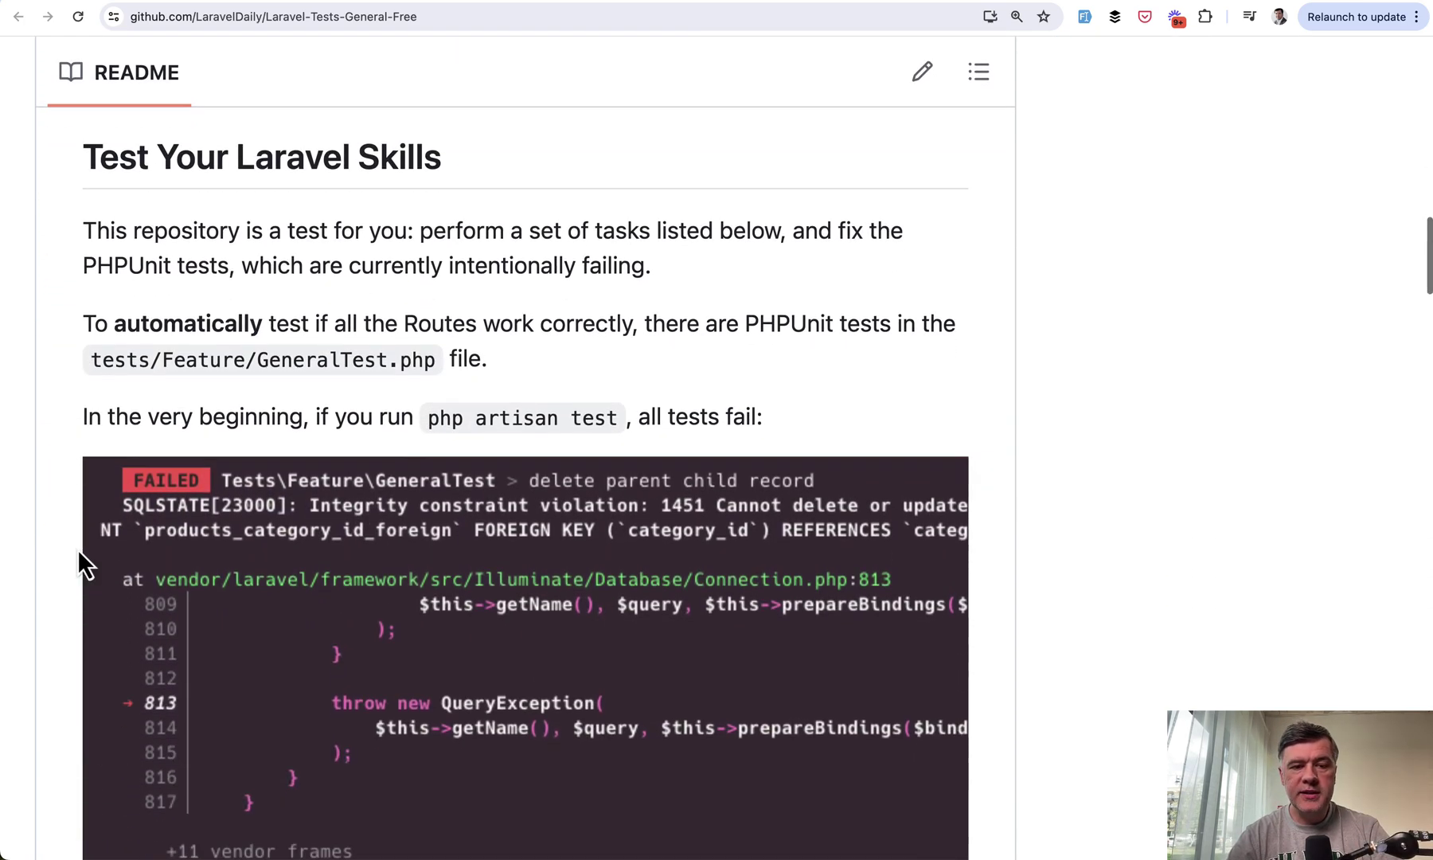
scroll(78, 550, down, 4)
scroll(78, 549, down, 4)
scroll(78, 550, down, 1)
scroll(77, 550, down, 2)
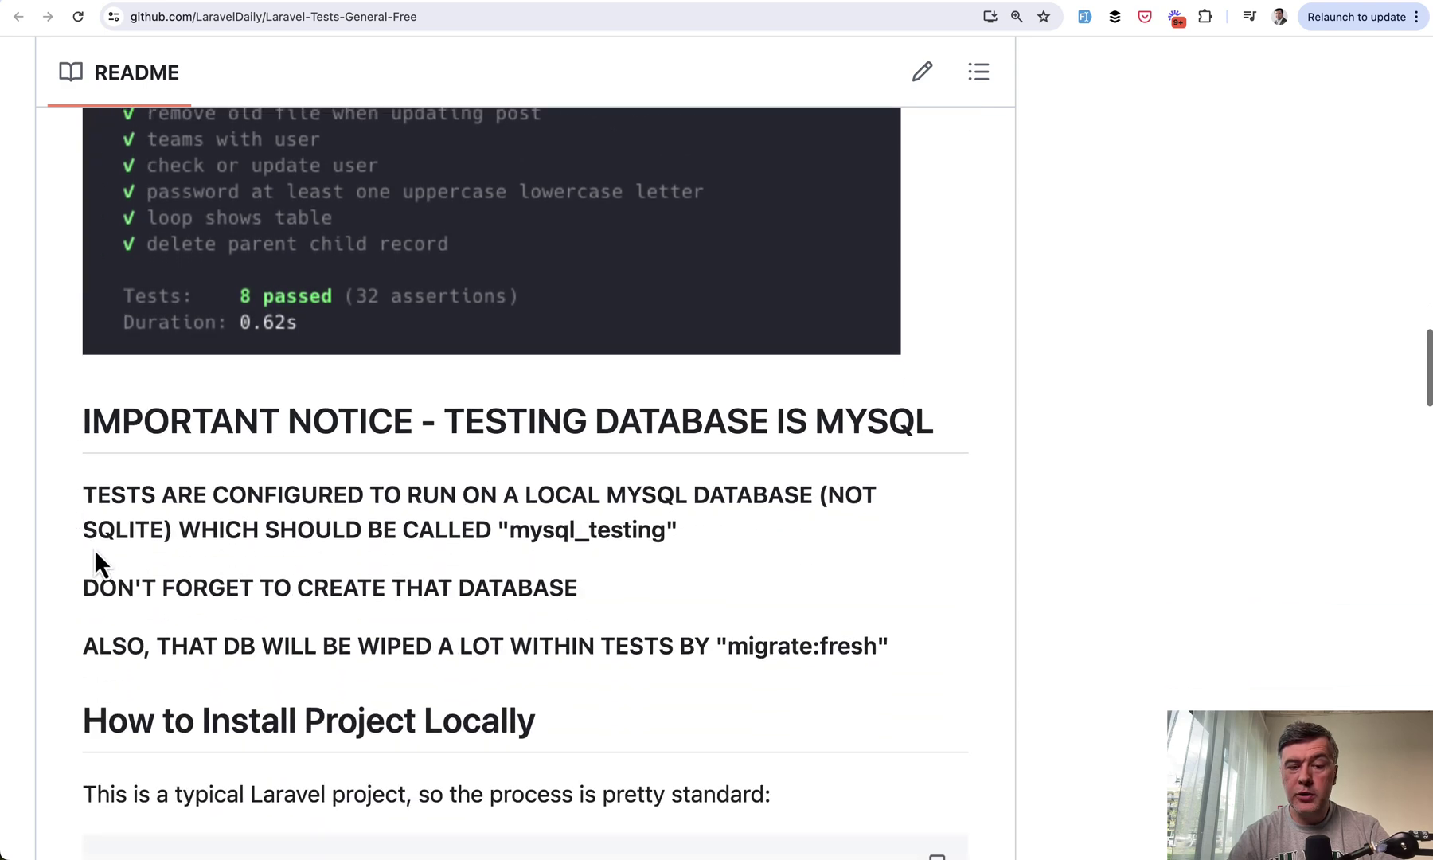
scroll(538, 494, down, 1)
scroll(539, 493, down, 1)
scroll(539, 492, down, 1)
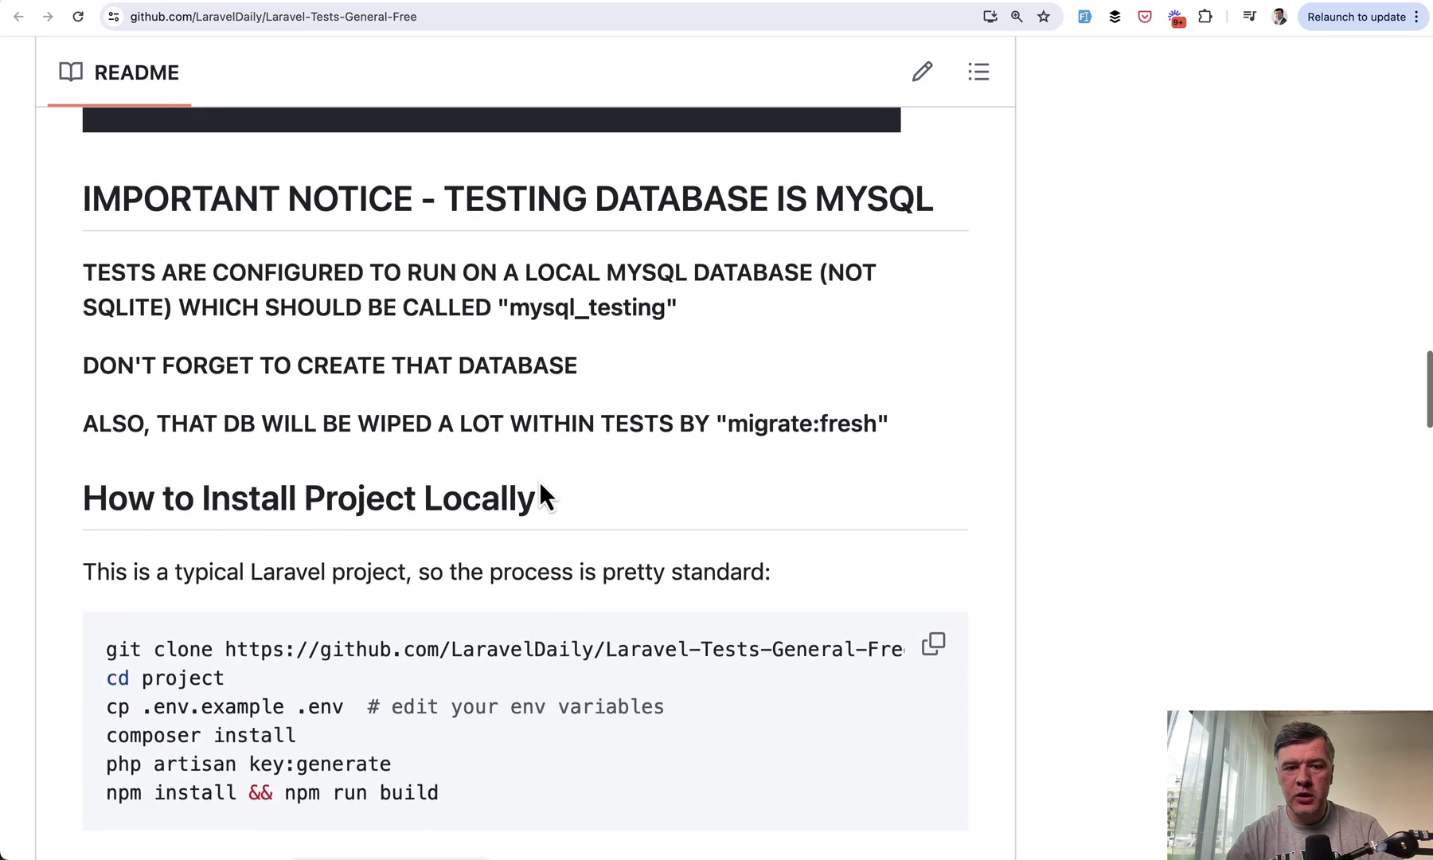
scroll(545, 496, down, 1)
scroll(544, 497, down, 1)
scroll(505, 335, down, 2)
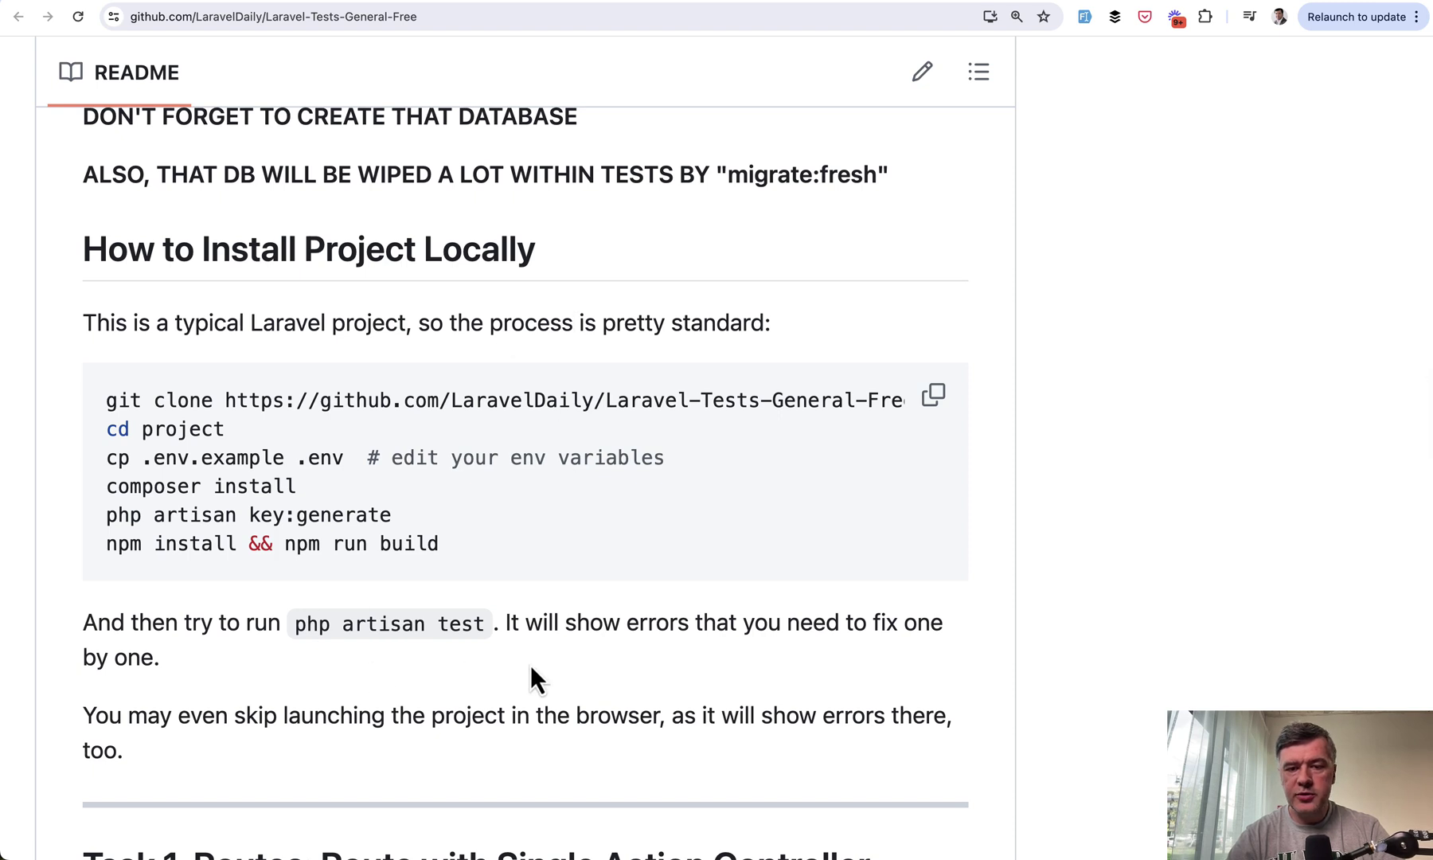
scroll(530, 664, down, 1)
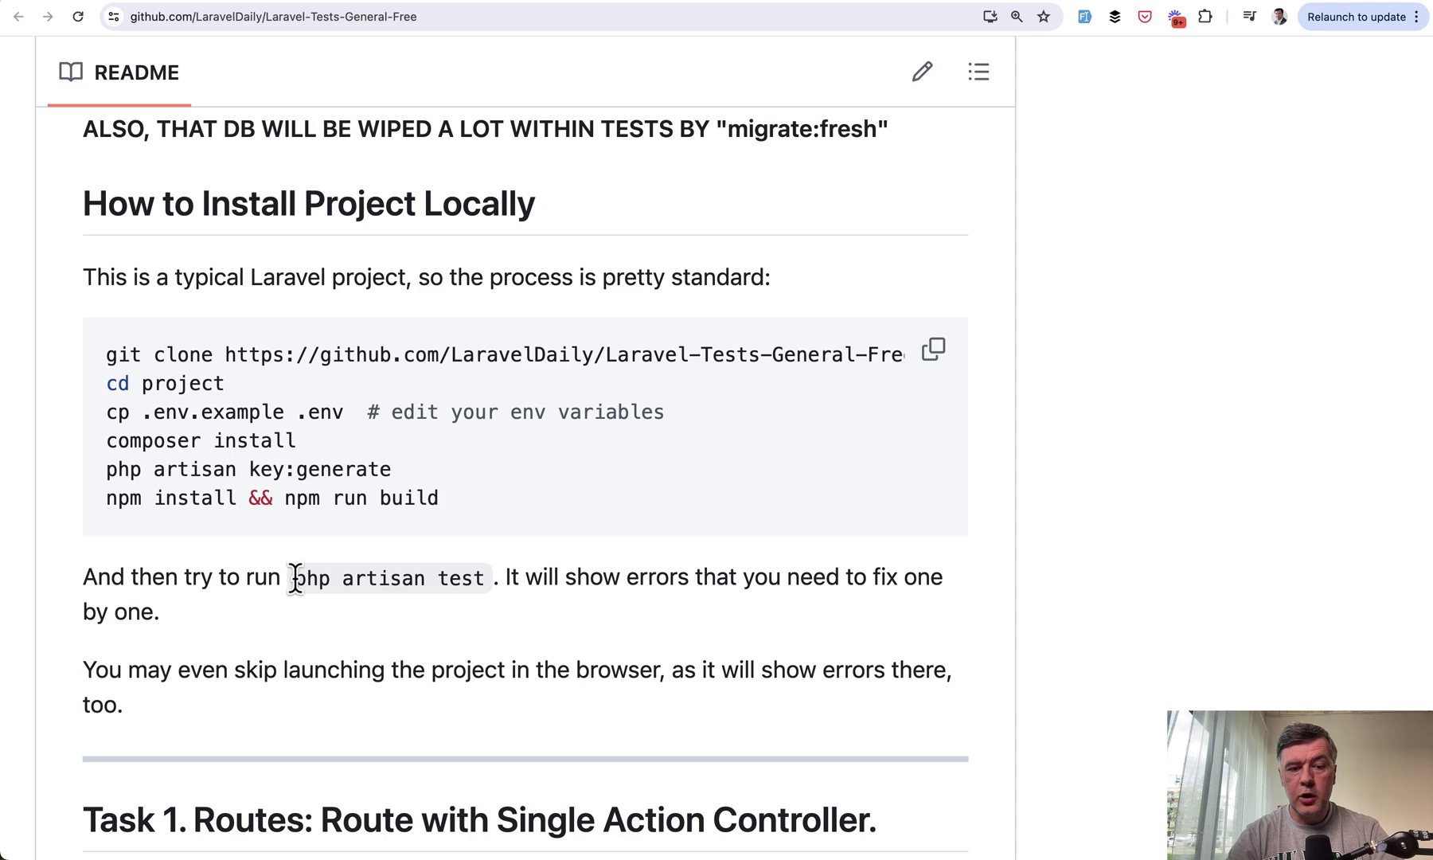
Run 'php artisan test' in Terminal, getting 8 failed tests, and return to the README
drag(294, 578, 479, 578)
key(super+Tab)
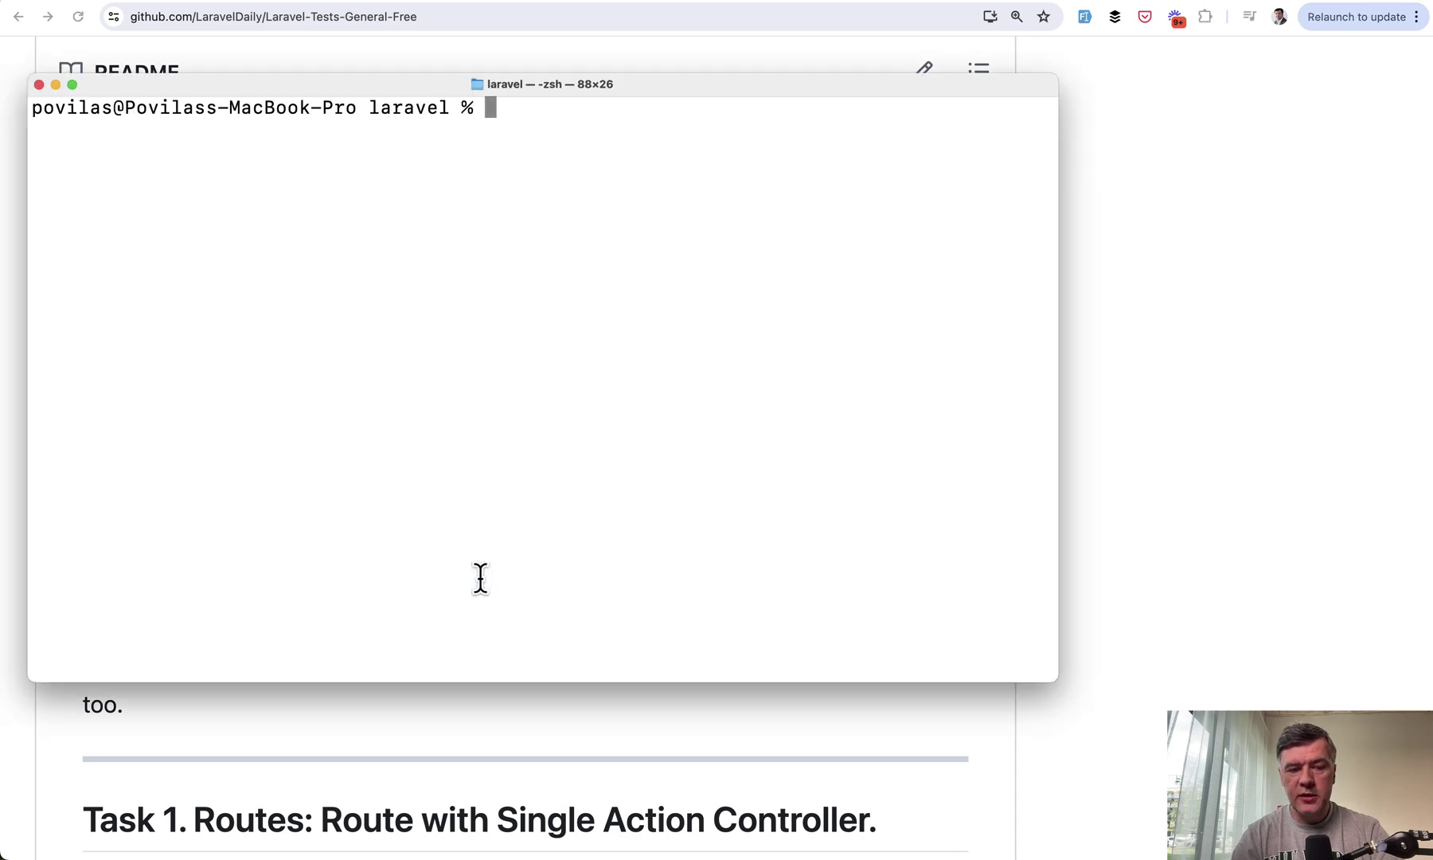
text(php artisan test)
key(Return)
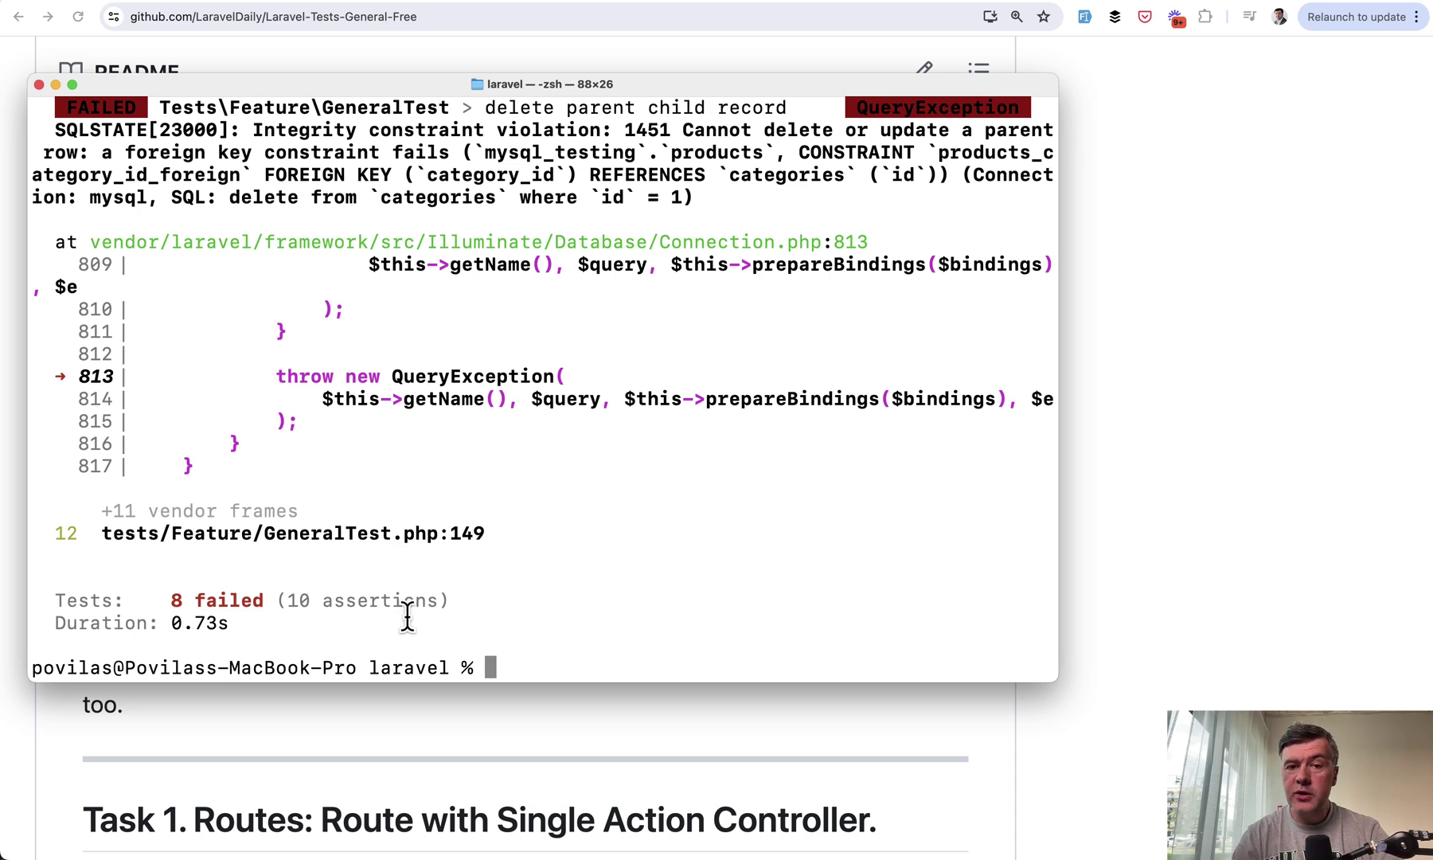
key(super+Tab)
scroll(696, 510, down, 2)
scroll(696, 511, down, 3)
scroll(697, 511, down, 5)
scroll(696, 513, down, 1)
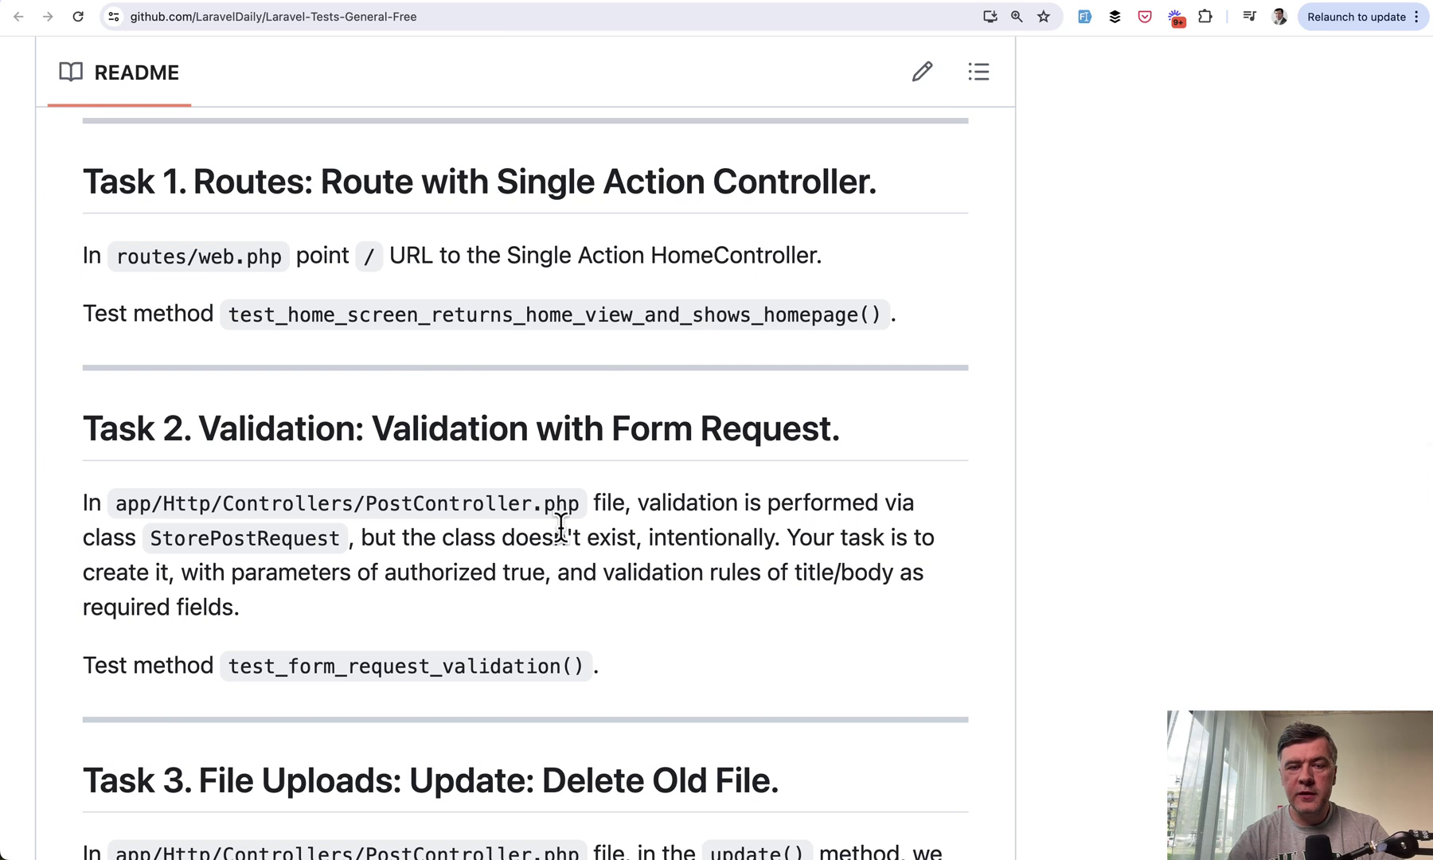
scroll(560, 521, down, 1)
scroll(560, 523, up, 1)
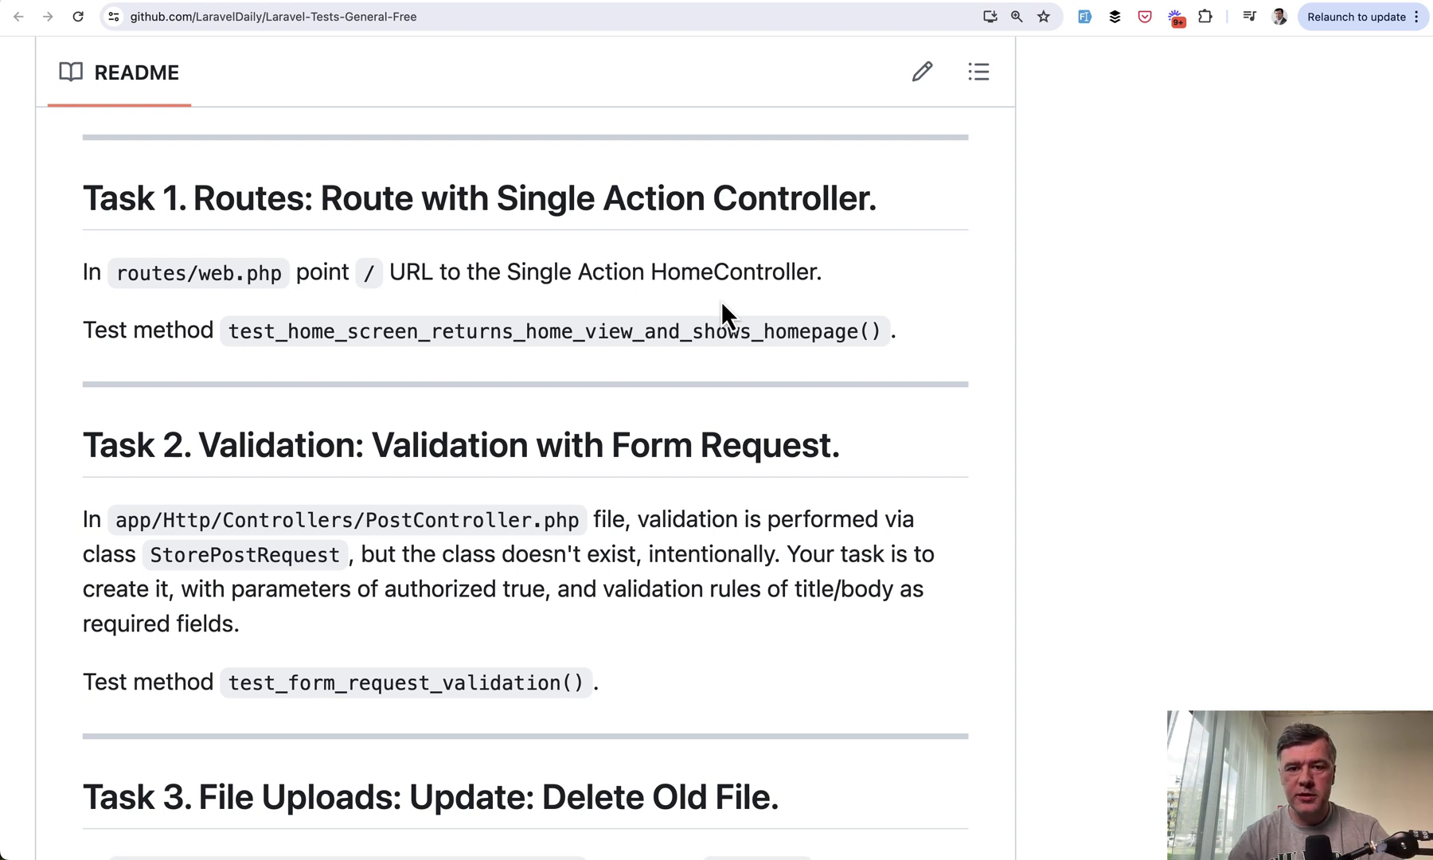
mouse_move(551, 429)
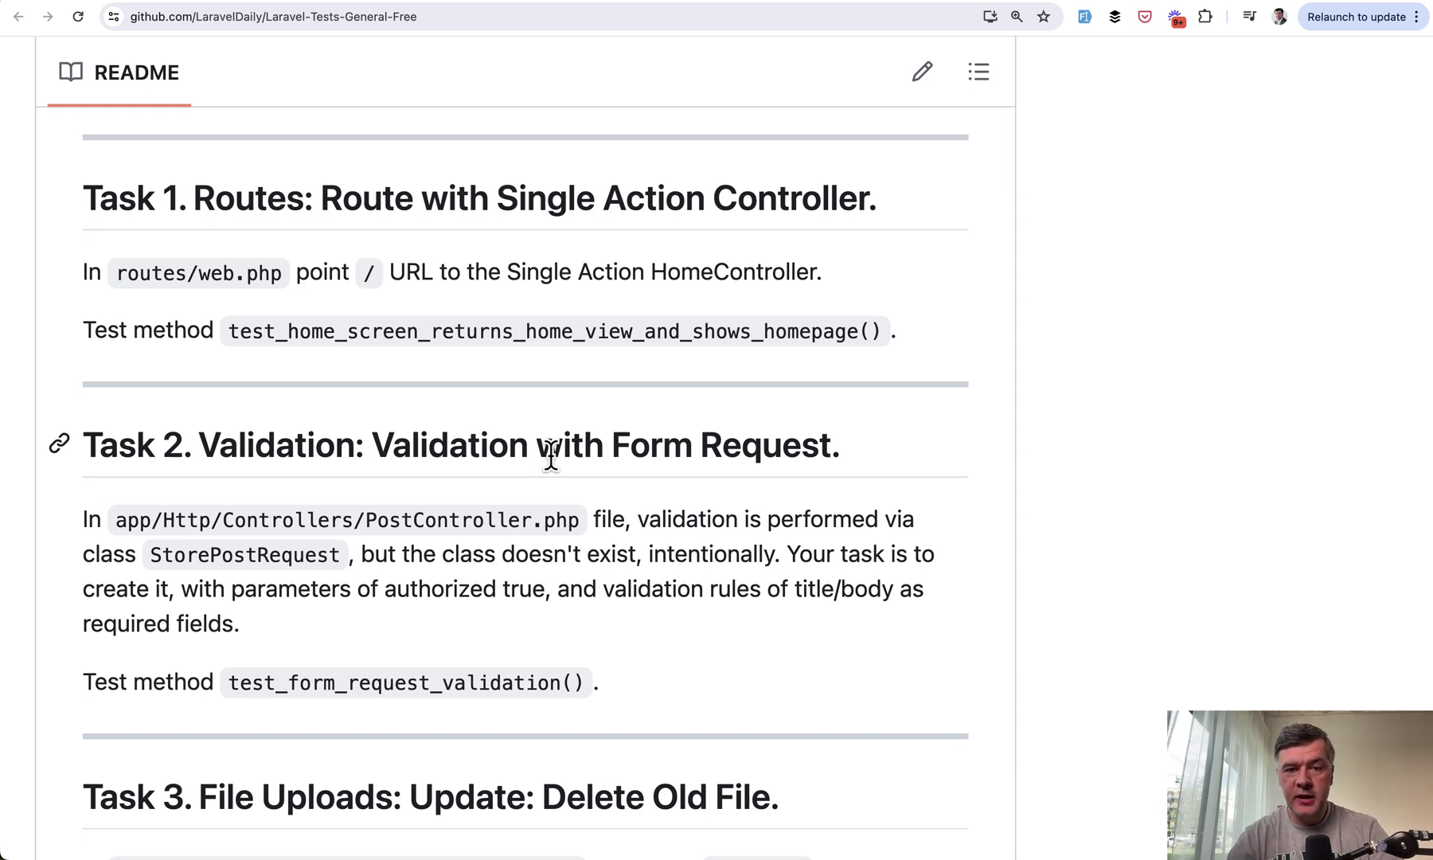
Open web.php in PhpStorm and place the caret below the TASK comment about adding a route
key(super+Tab)
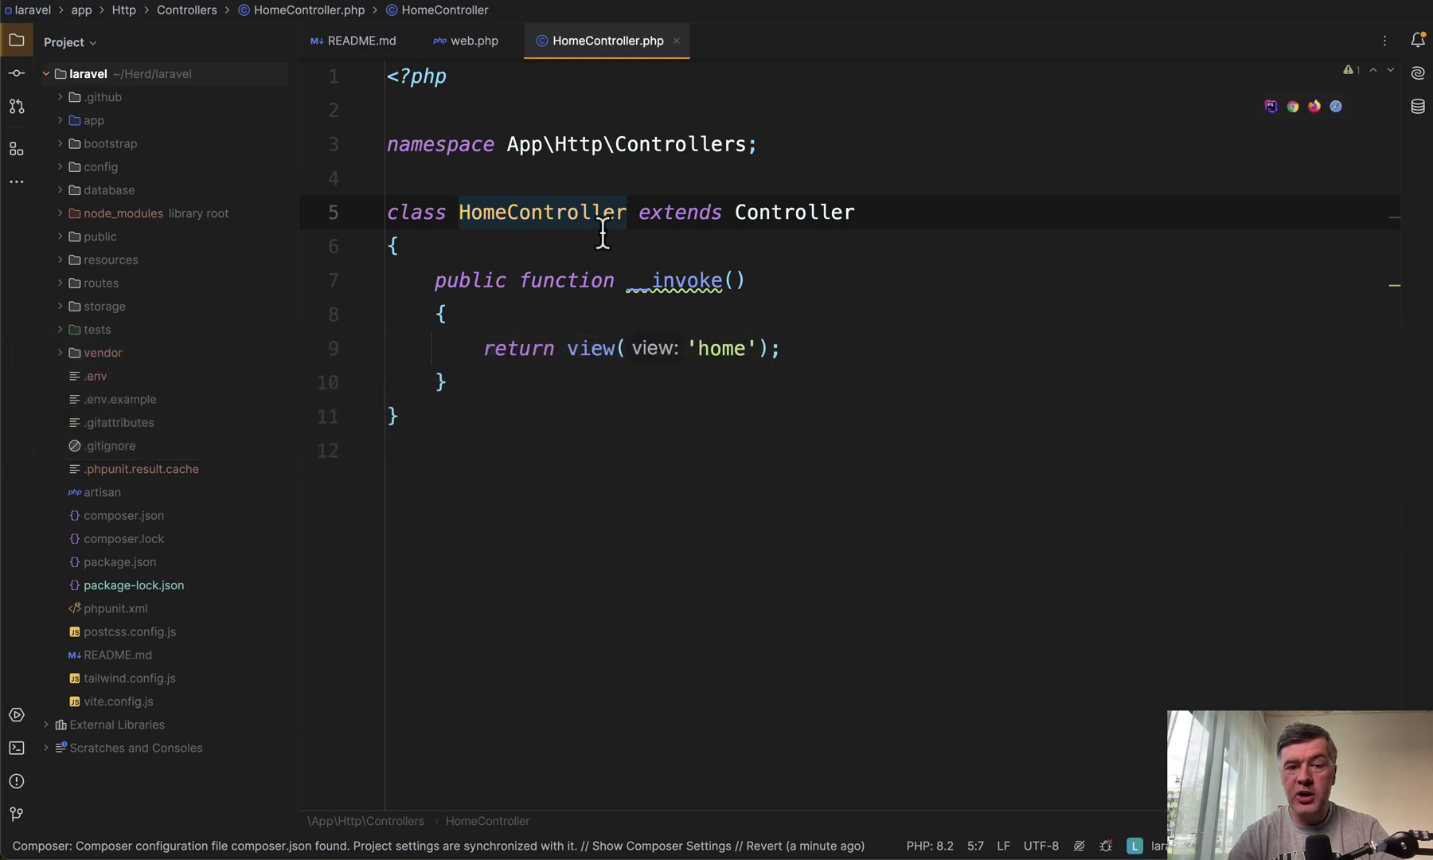
click(602, 228)
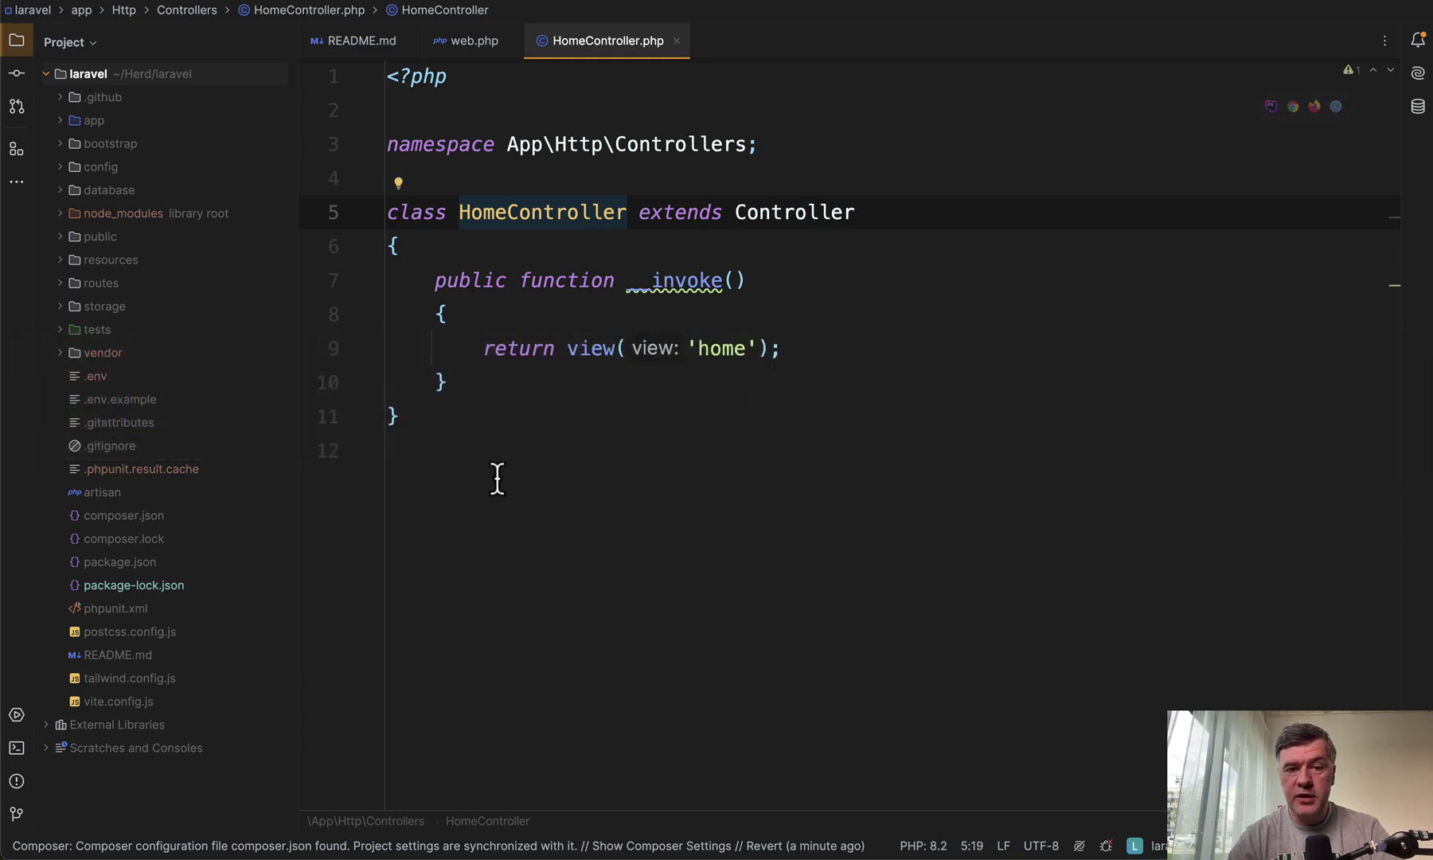
click(472, 43)
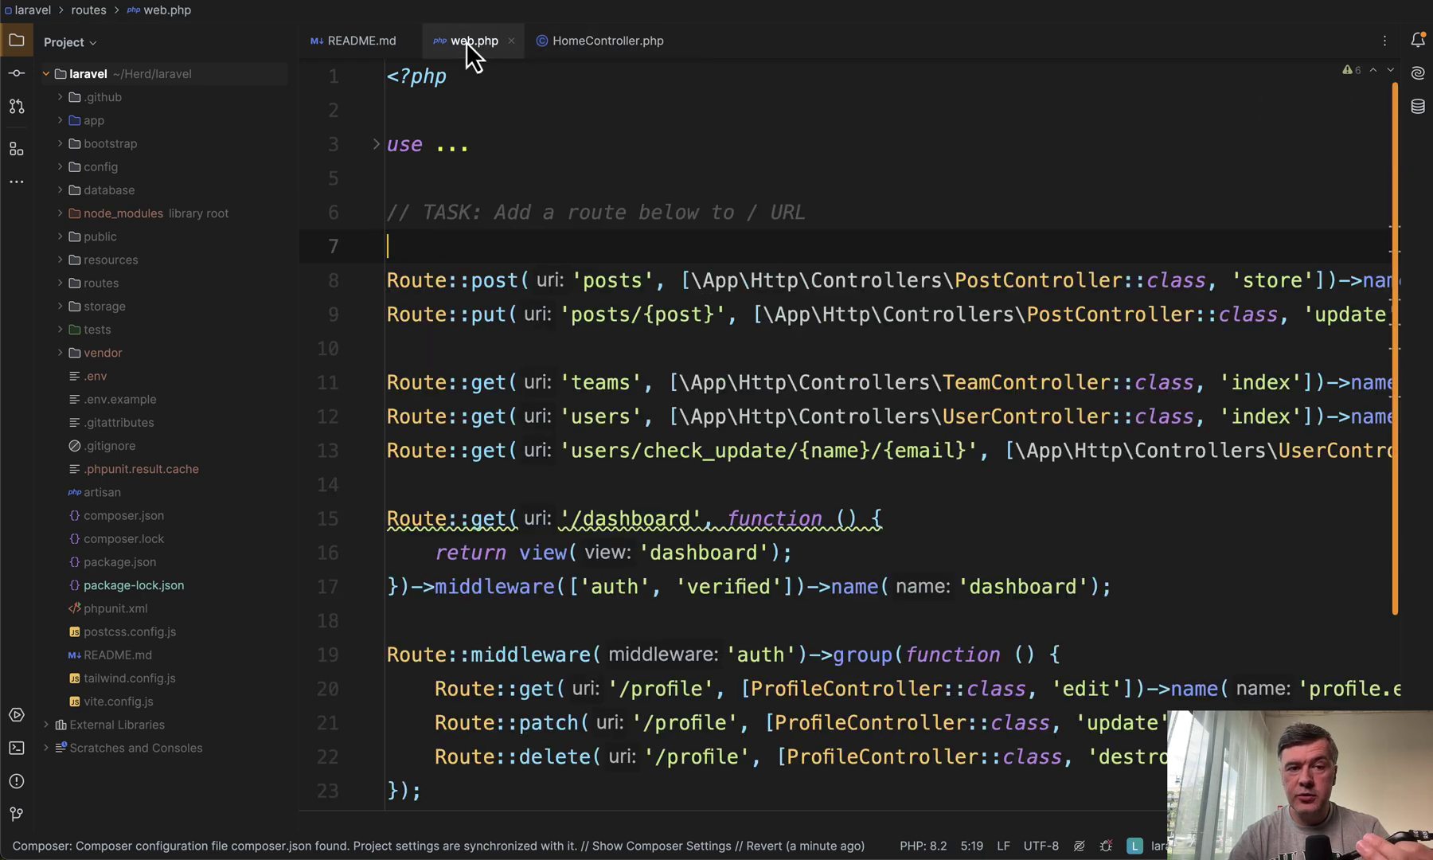
drag(389, 246, 437, 219)
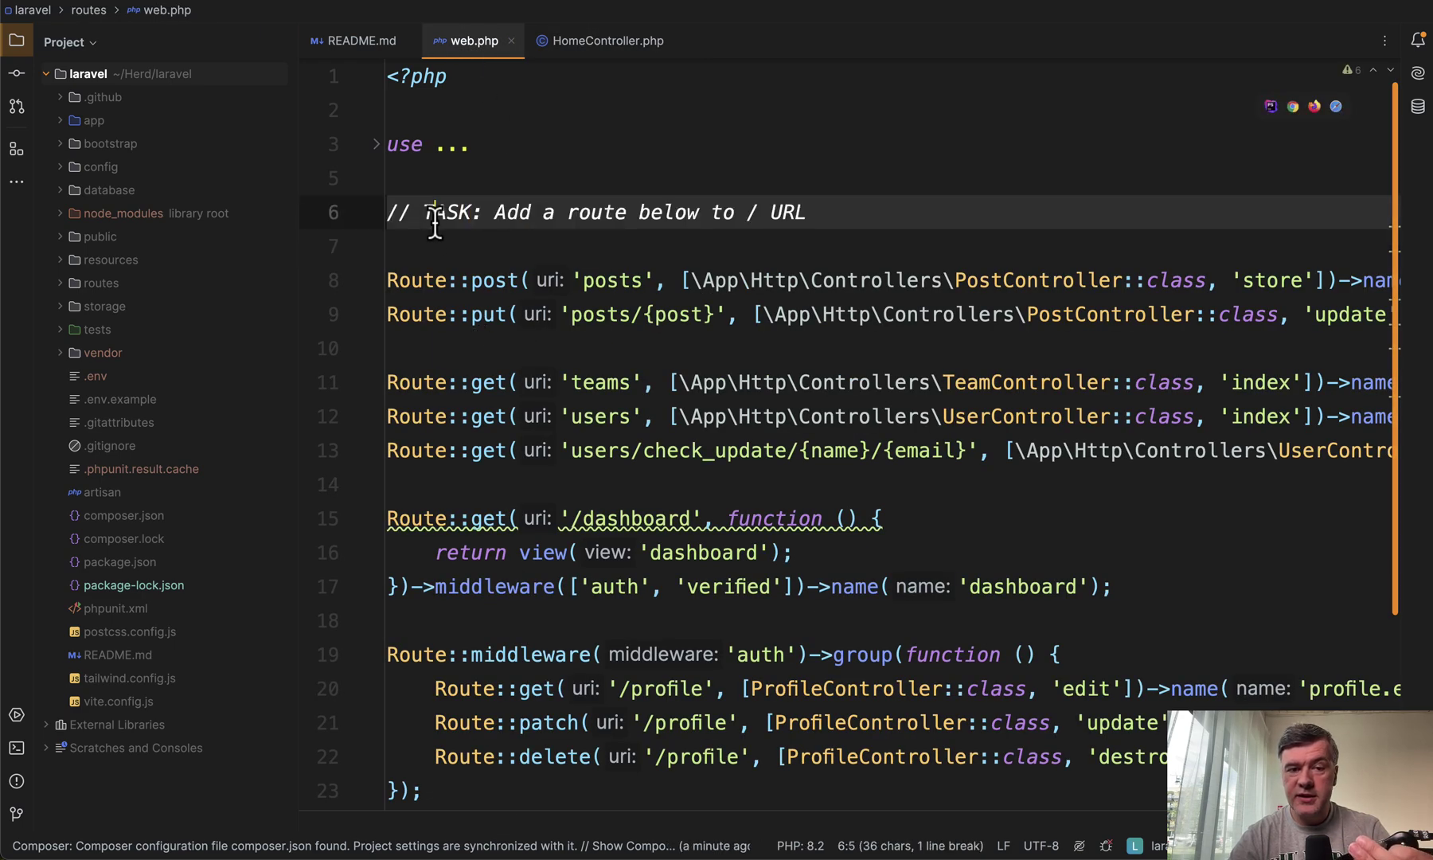
click(437, 240)
Write Route::get('/', \App\Http\Controllers\HomeController::class); on a new line below the comment
key(Return)
key(Up)
text(Route::)
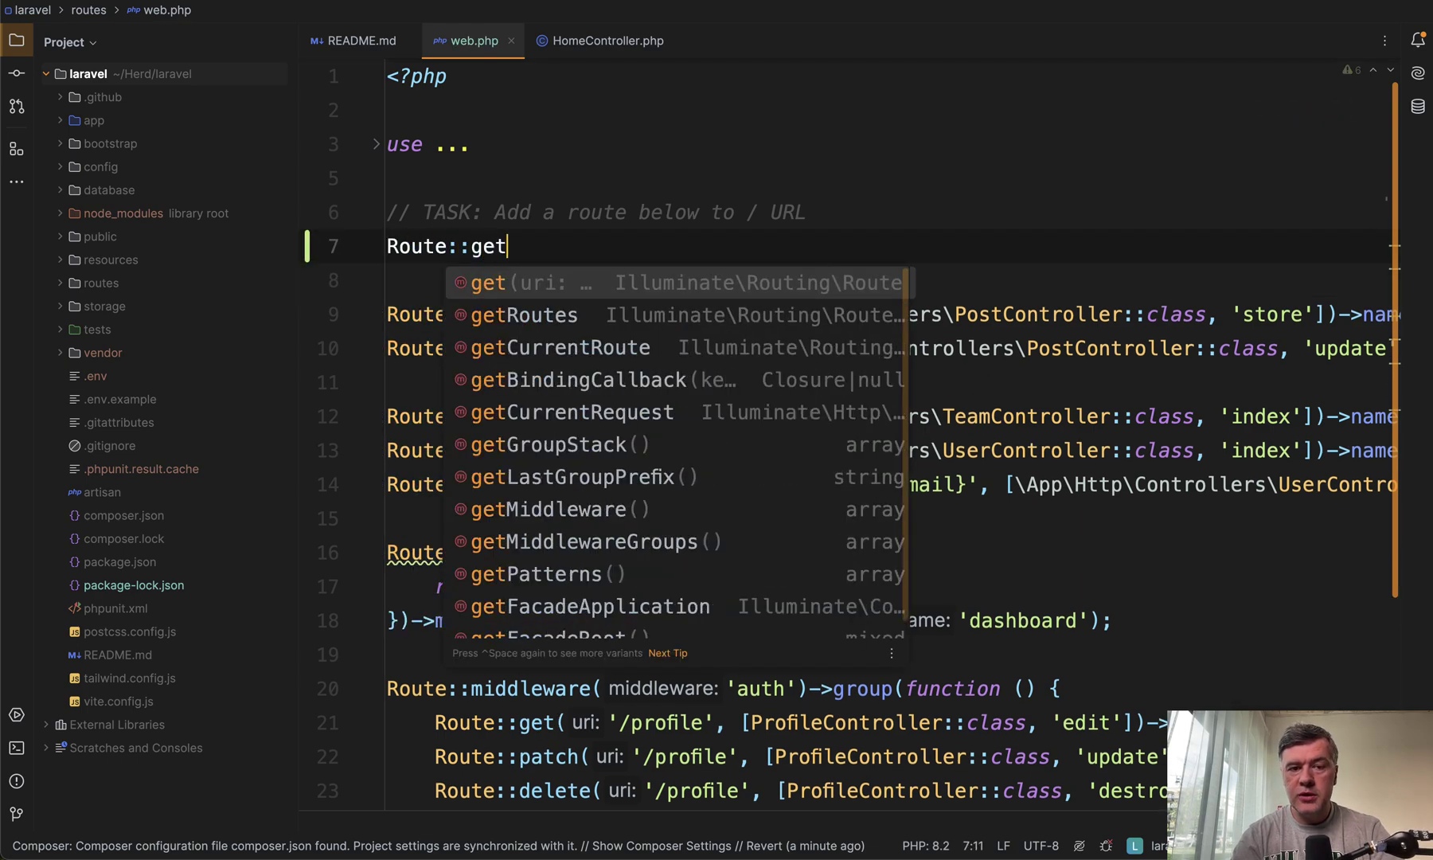
key(Return)
text('/',)
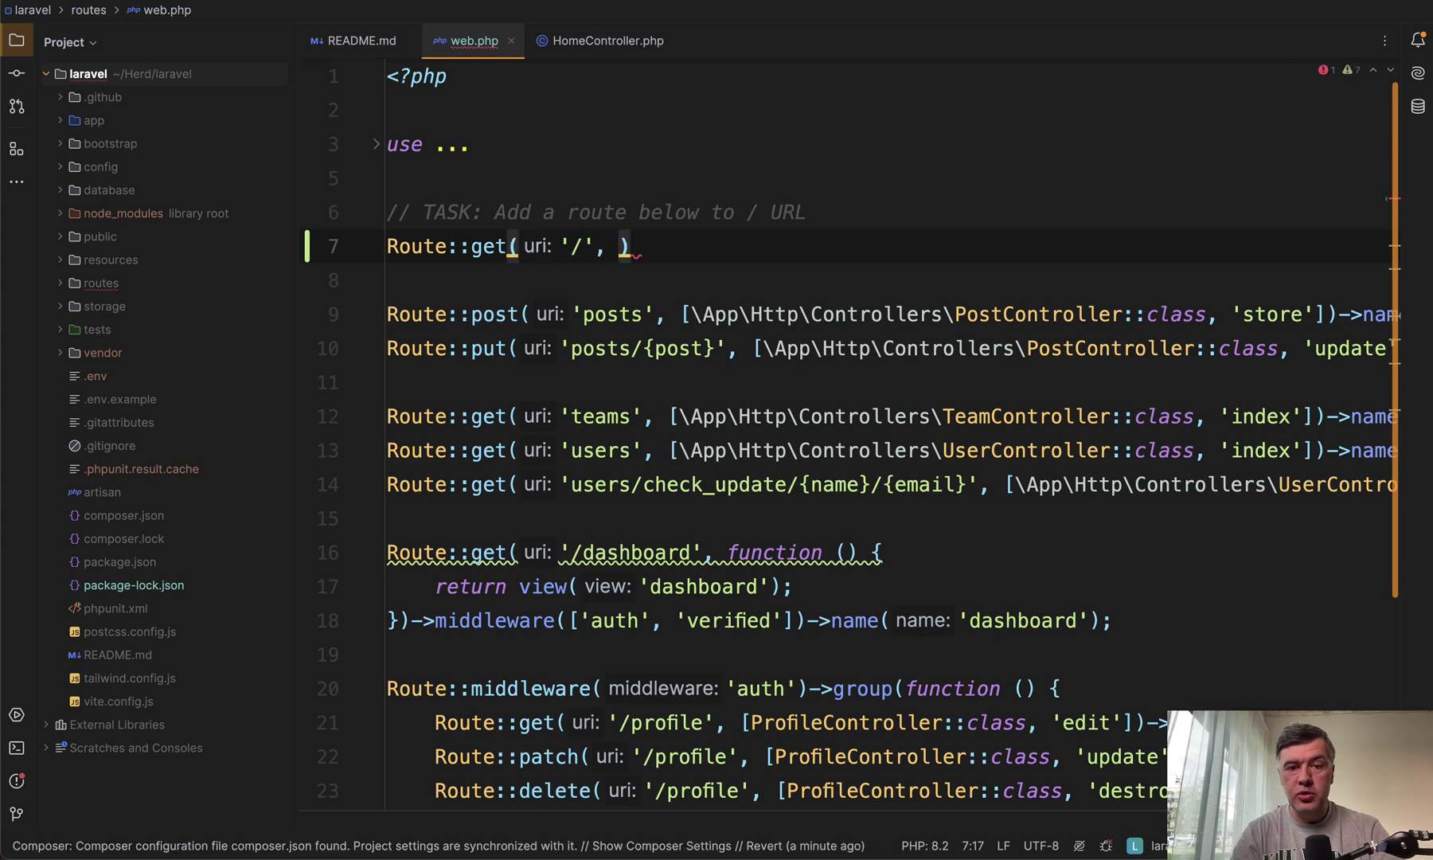
key(End)
text(;)
key(Left)
key(Left)
text(Home)
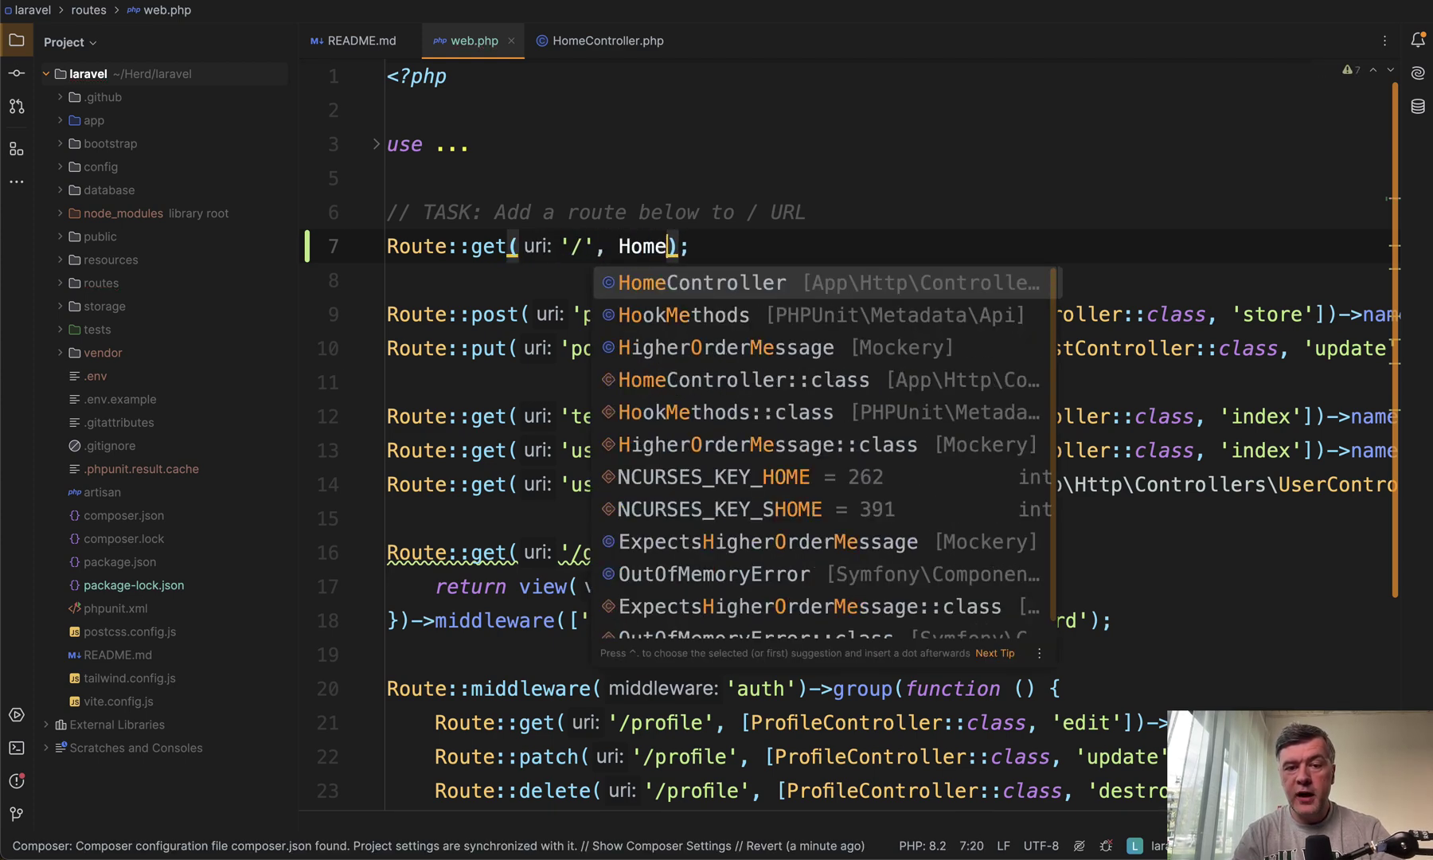
key(Return)
text(::)
key(Return)
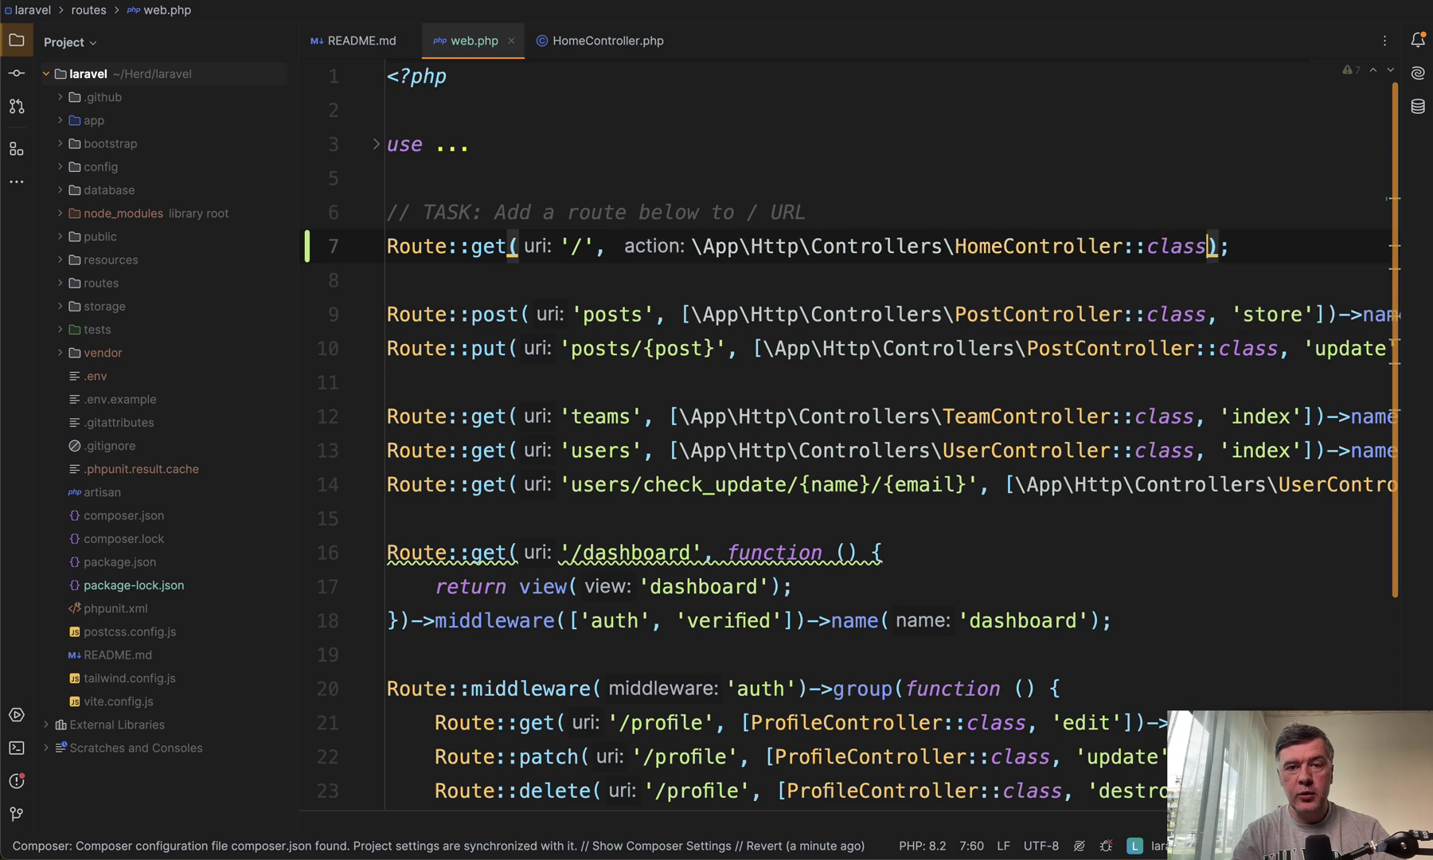
key(super+Tab)
key(super+Tab)
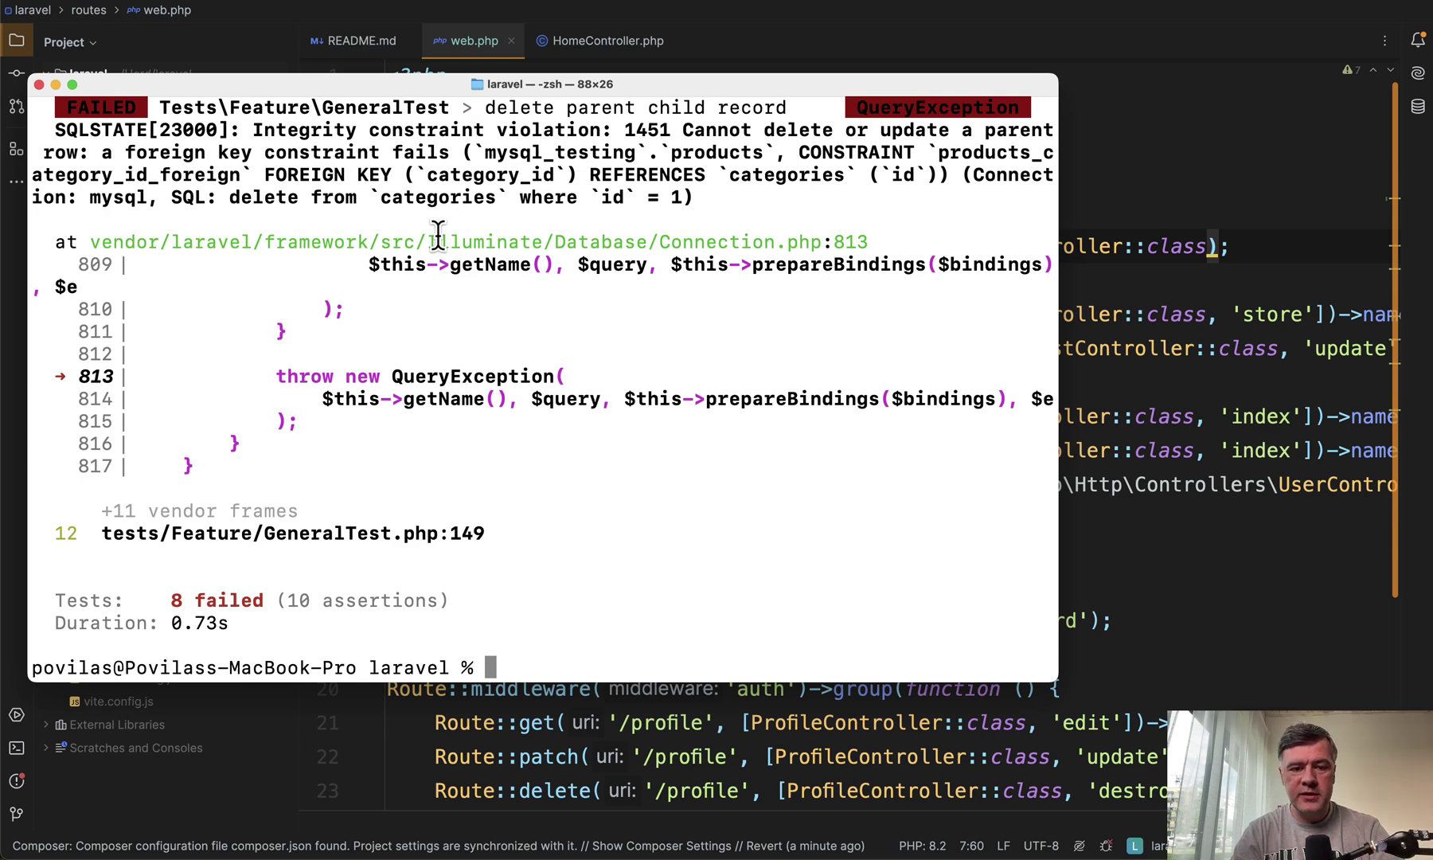
Recall and rerun 'php artisan test', which now reports 7 failed and 1 passed
key(Up)
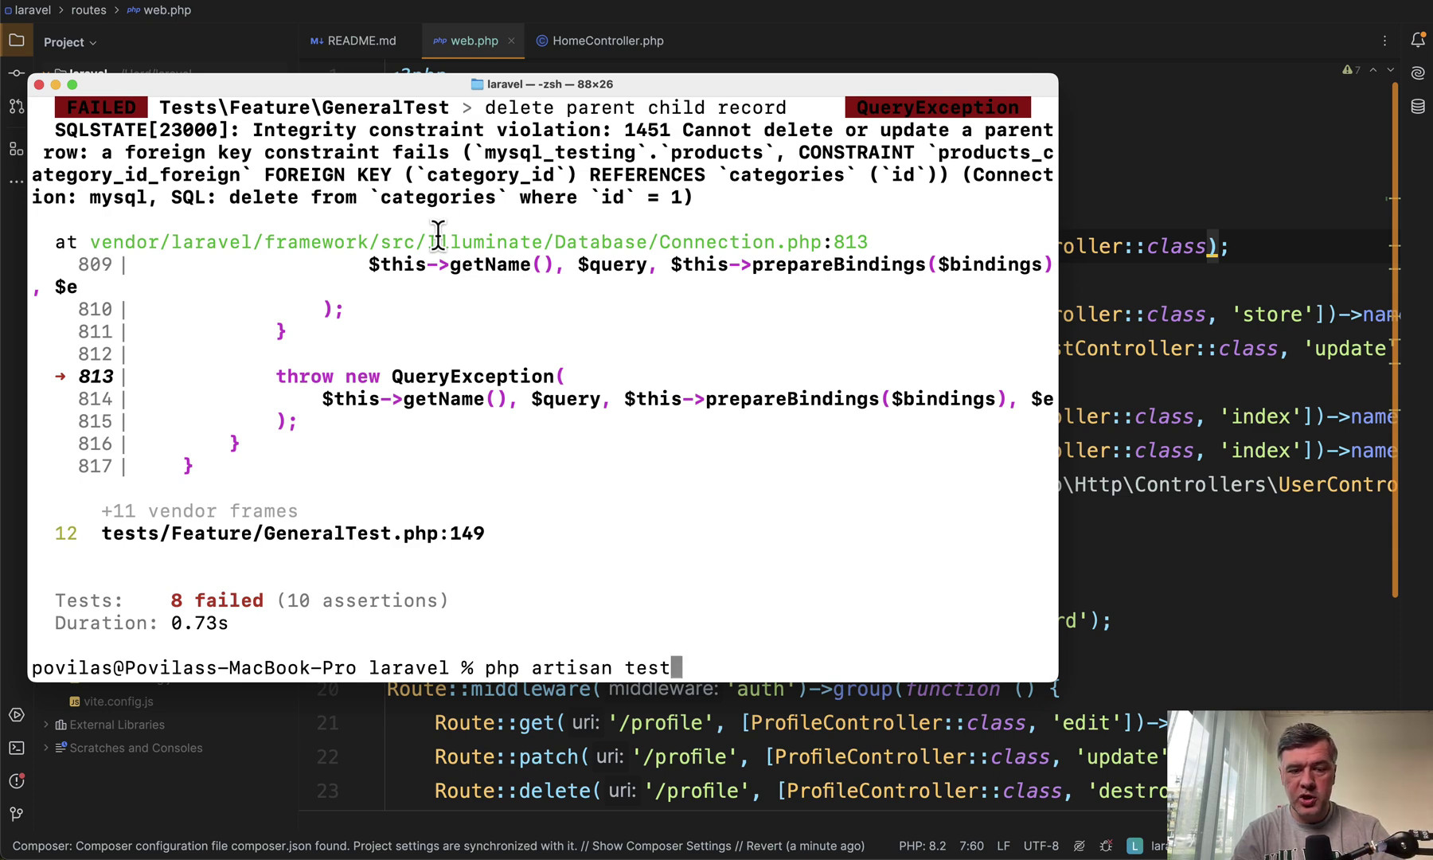
key(Return)
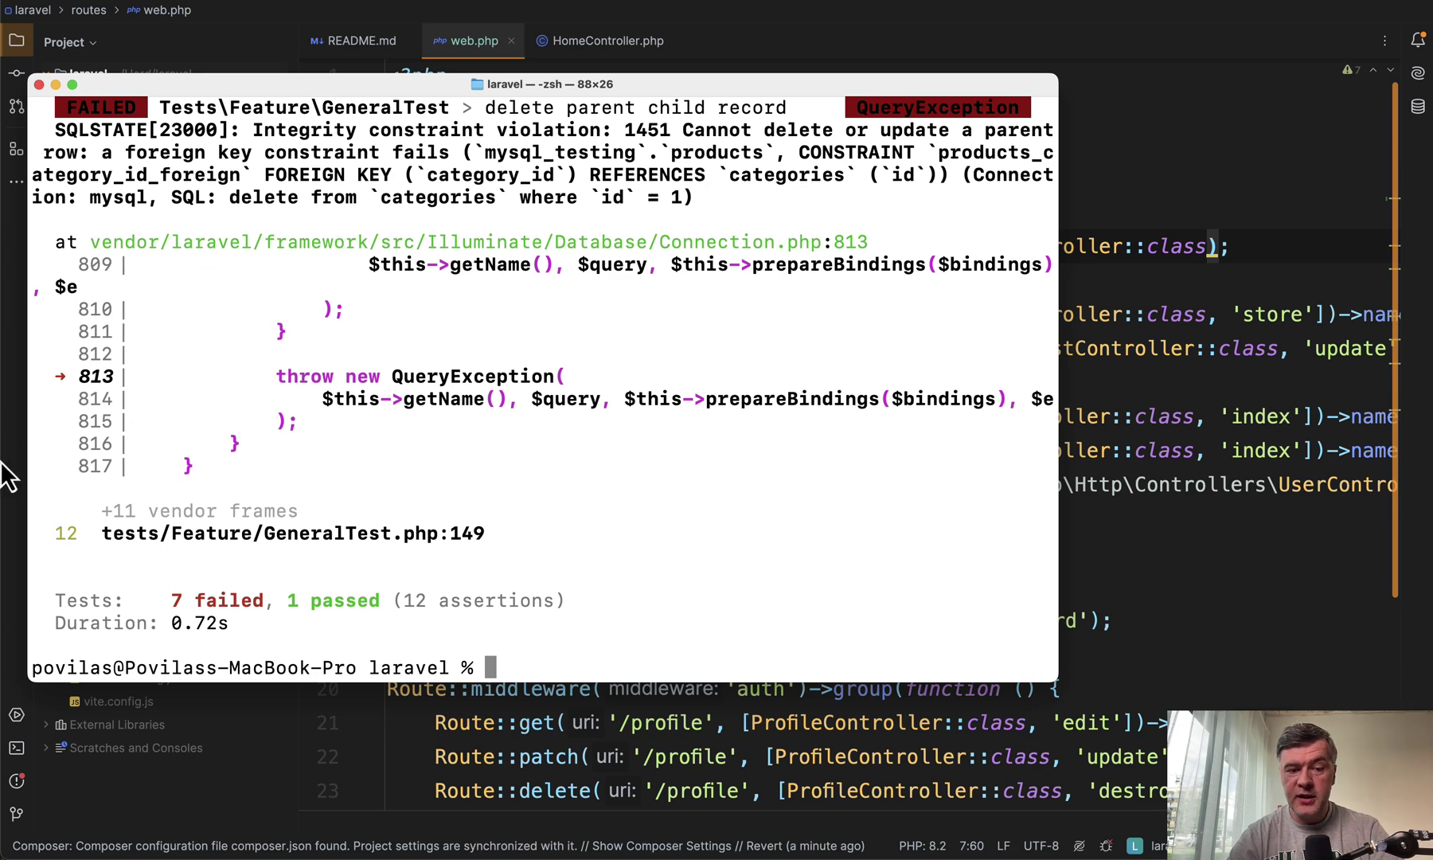